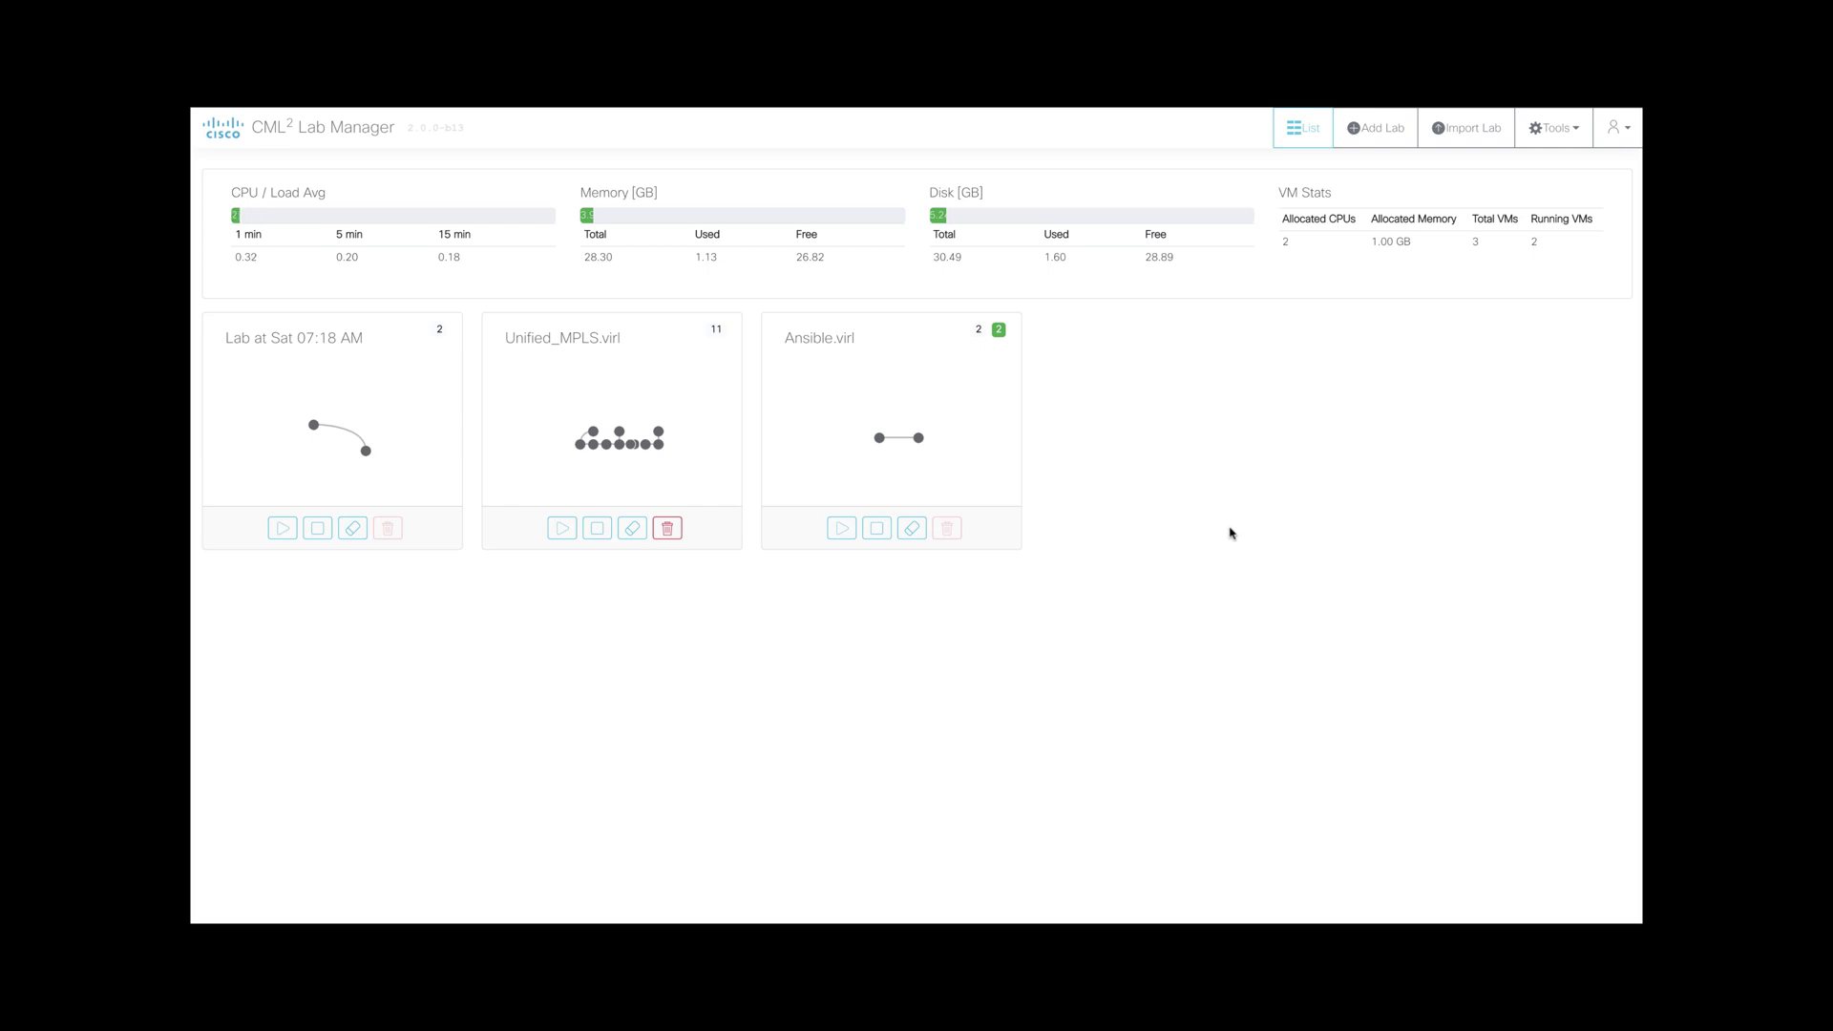
# - Open the Breakout Tool documentation and scroll to the Index of /breakout/ binaries listing
pyautogui.click(1575, 132)
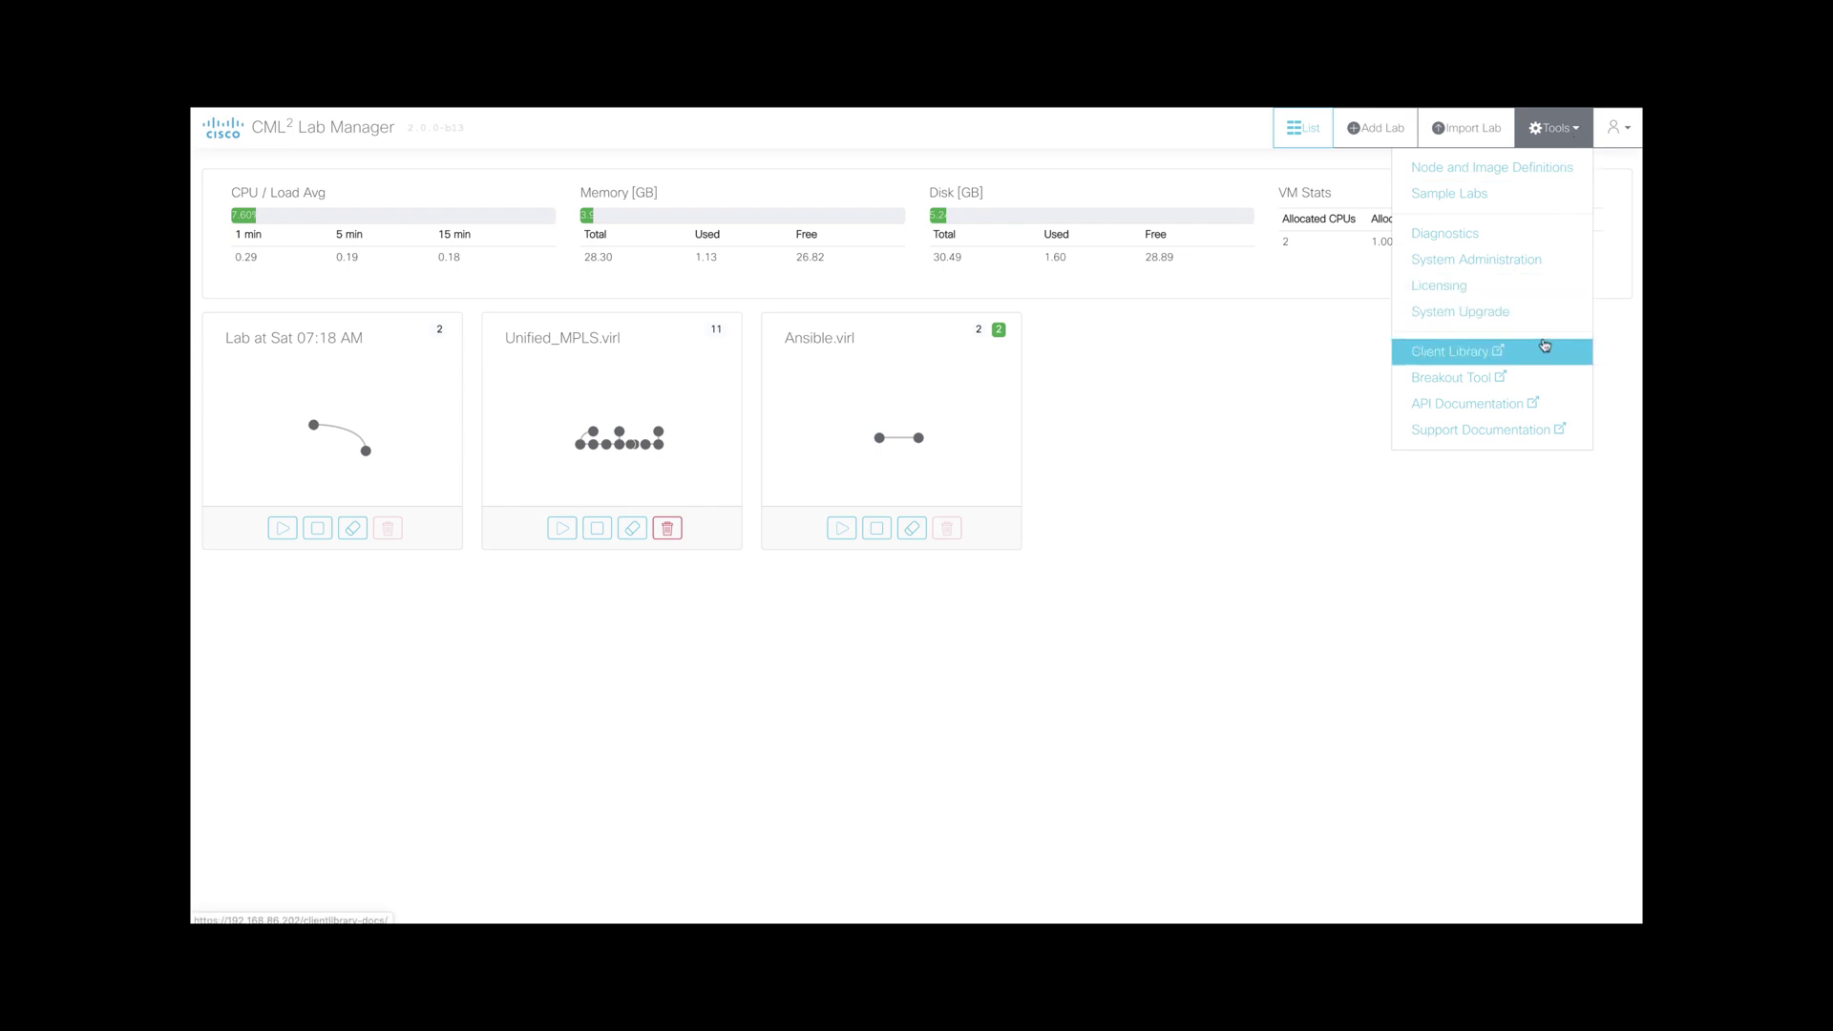
pyautogui.click(1468, 382)
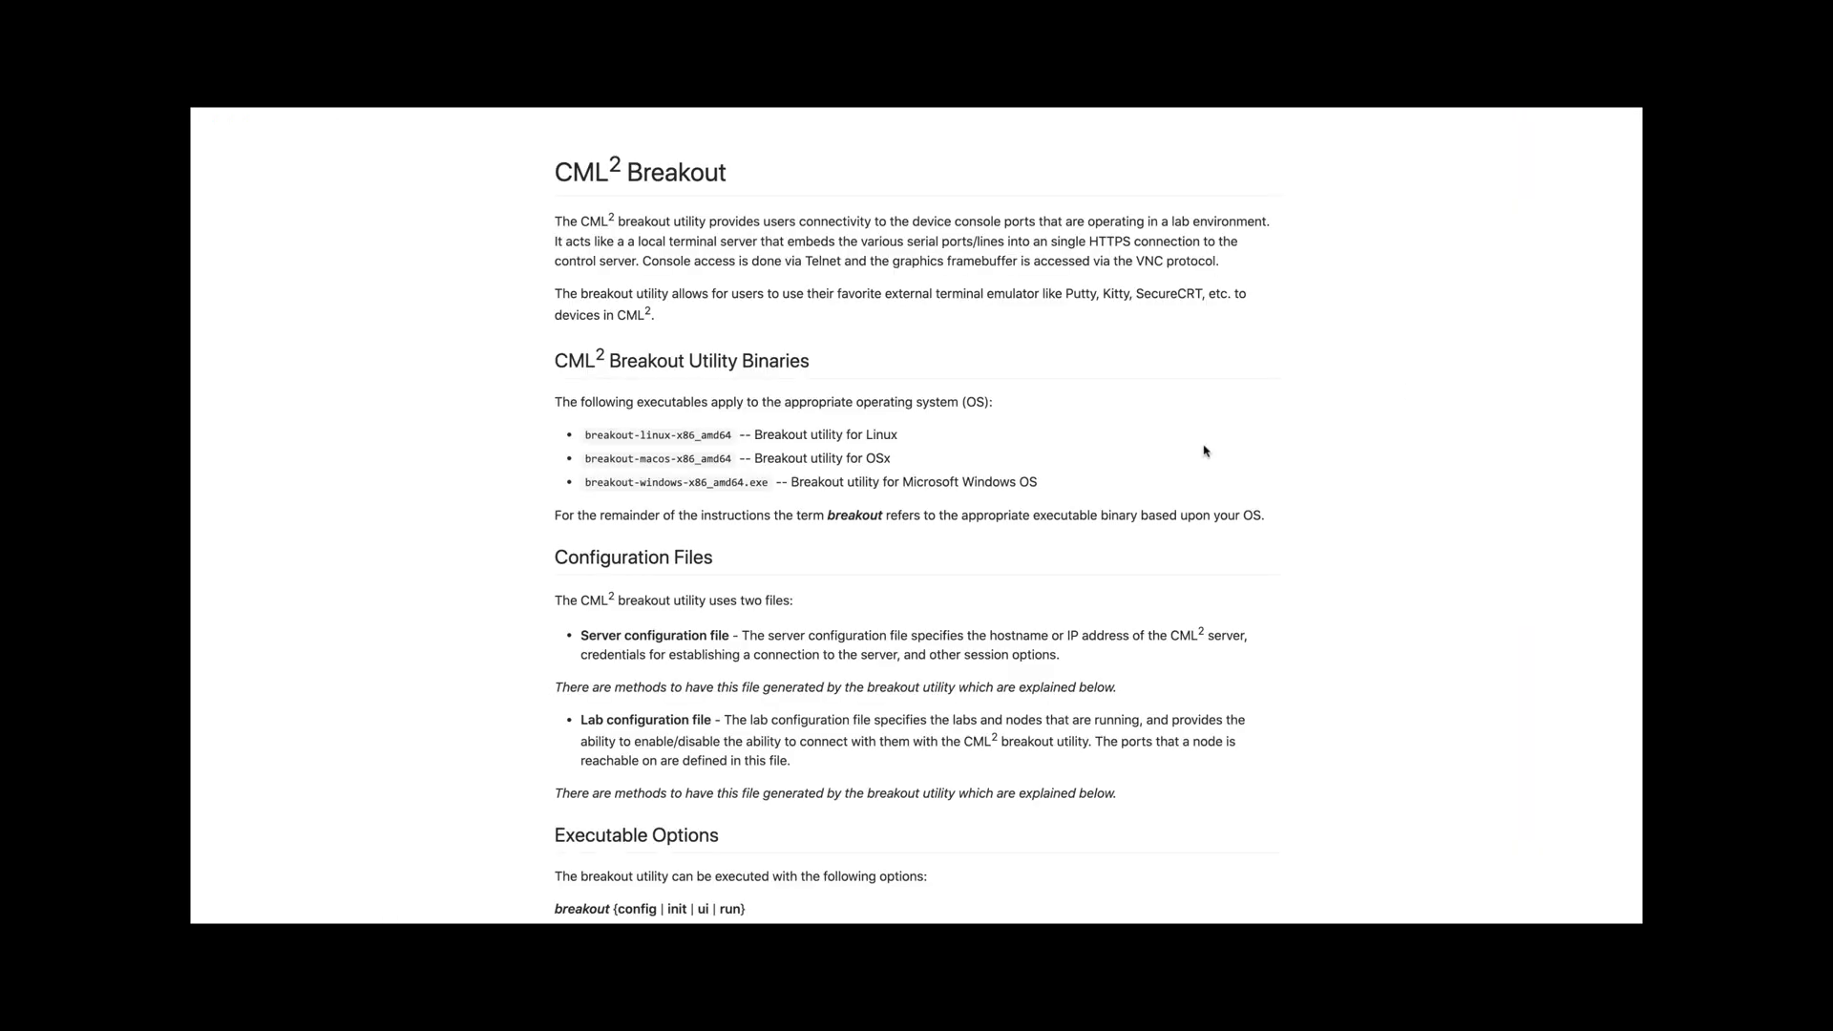
pyautogui.scroll(-20, 1219, 446)
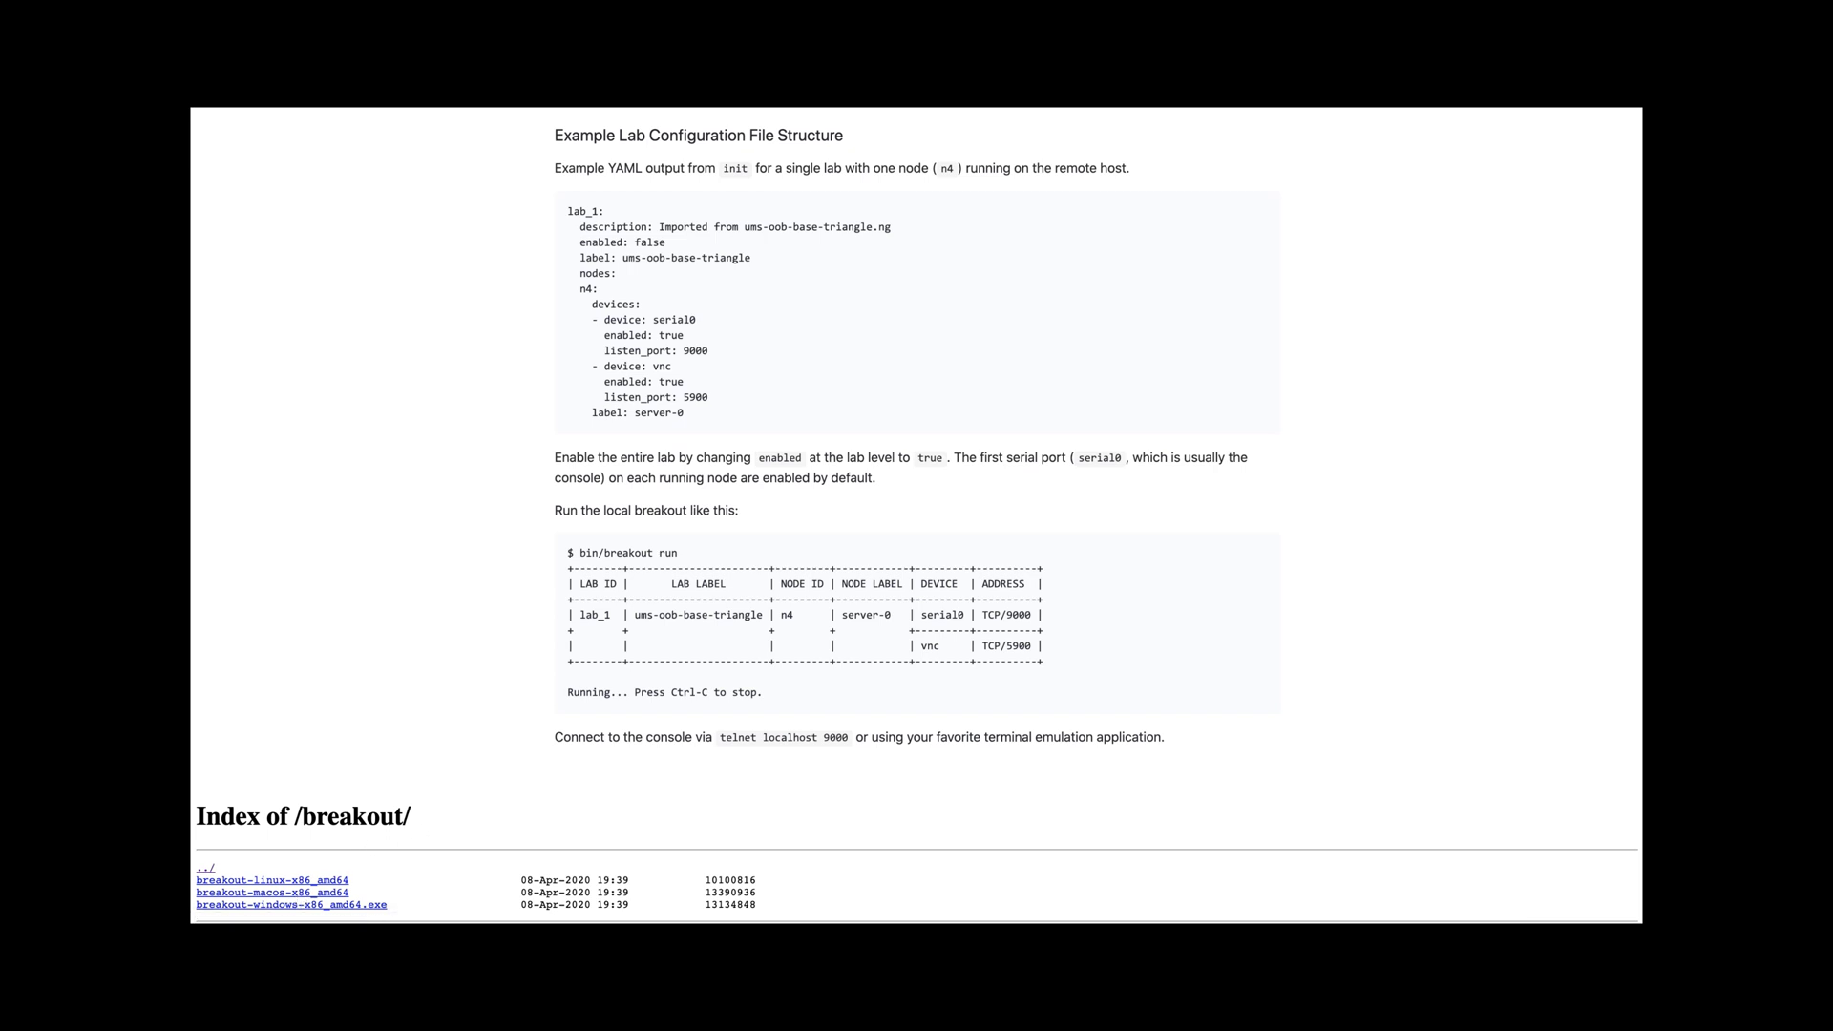
pyautogui.press('super+Tab')
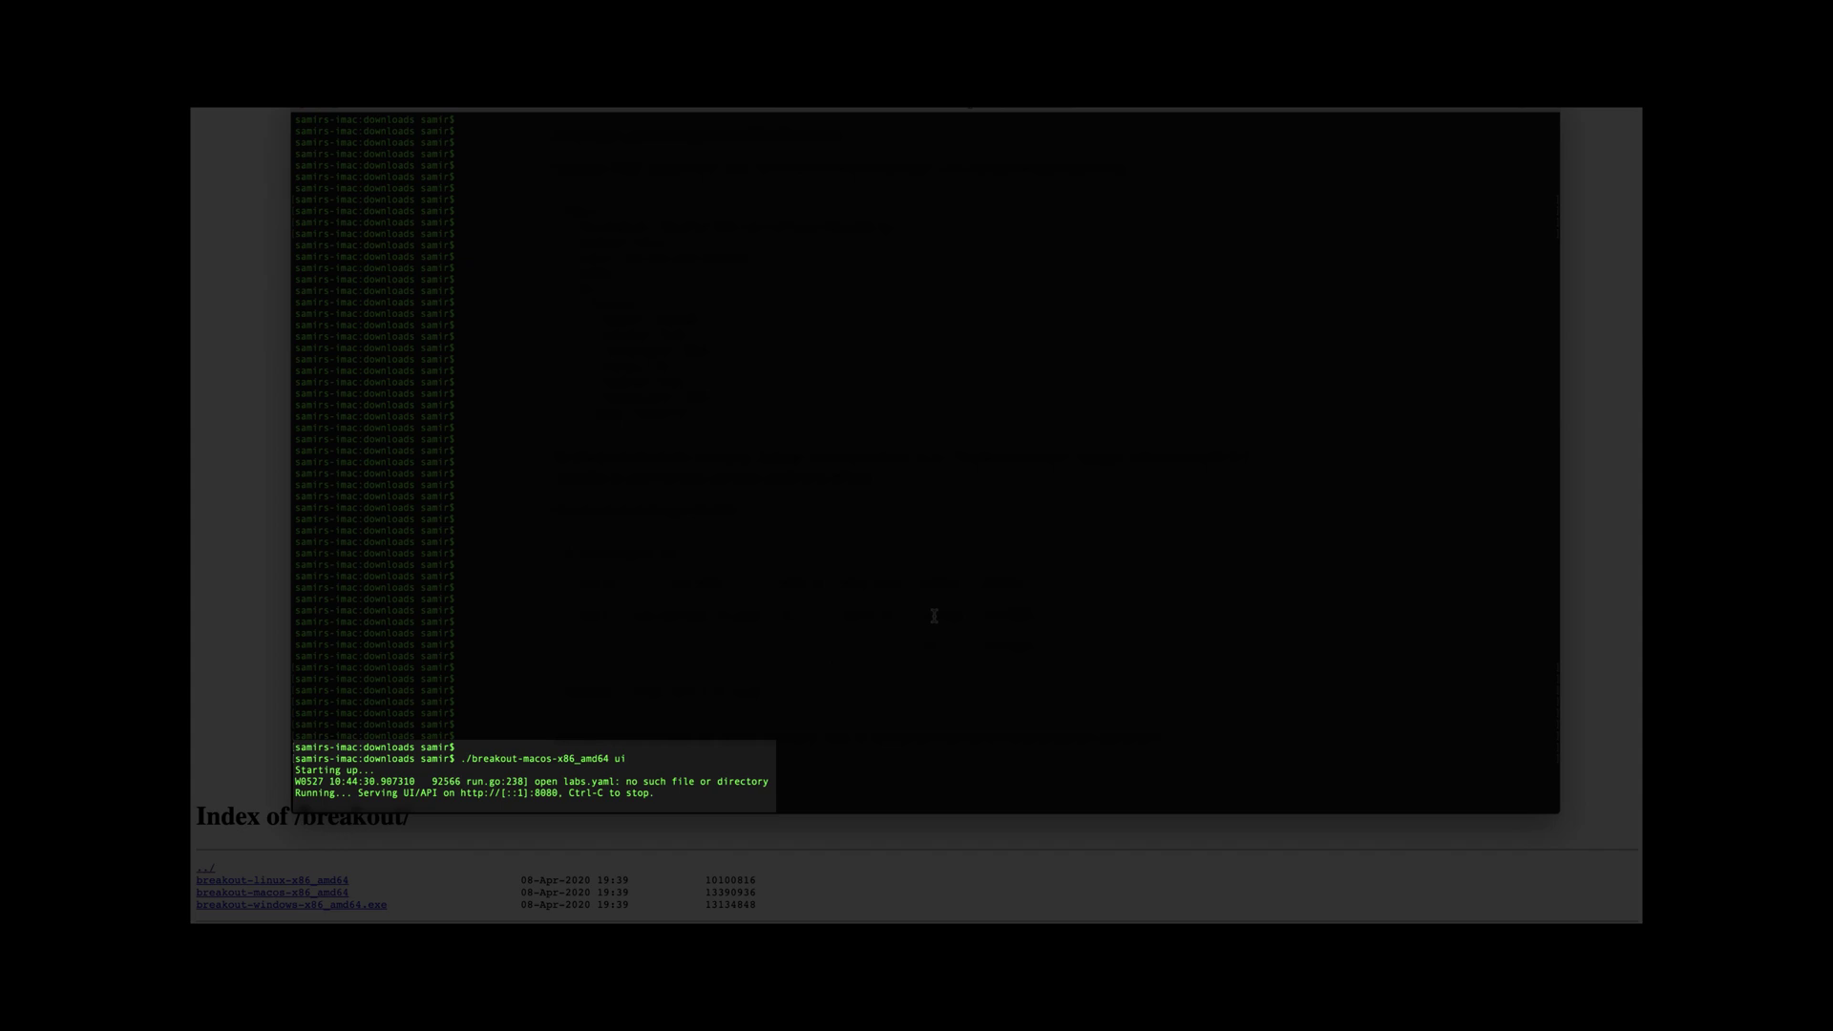
pyautogui.moveTo(460, 793); pyautogui.dragTo(560, 794)
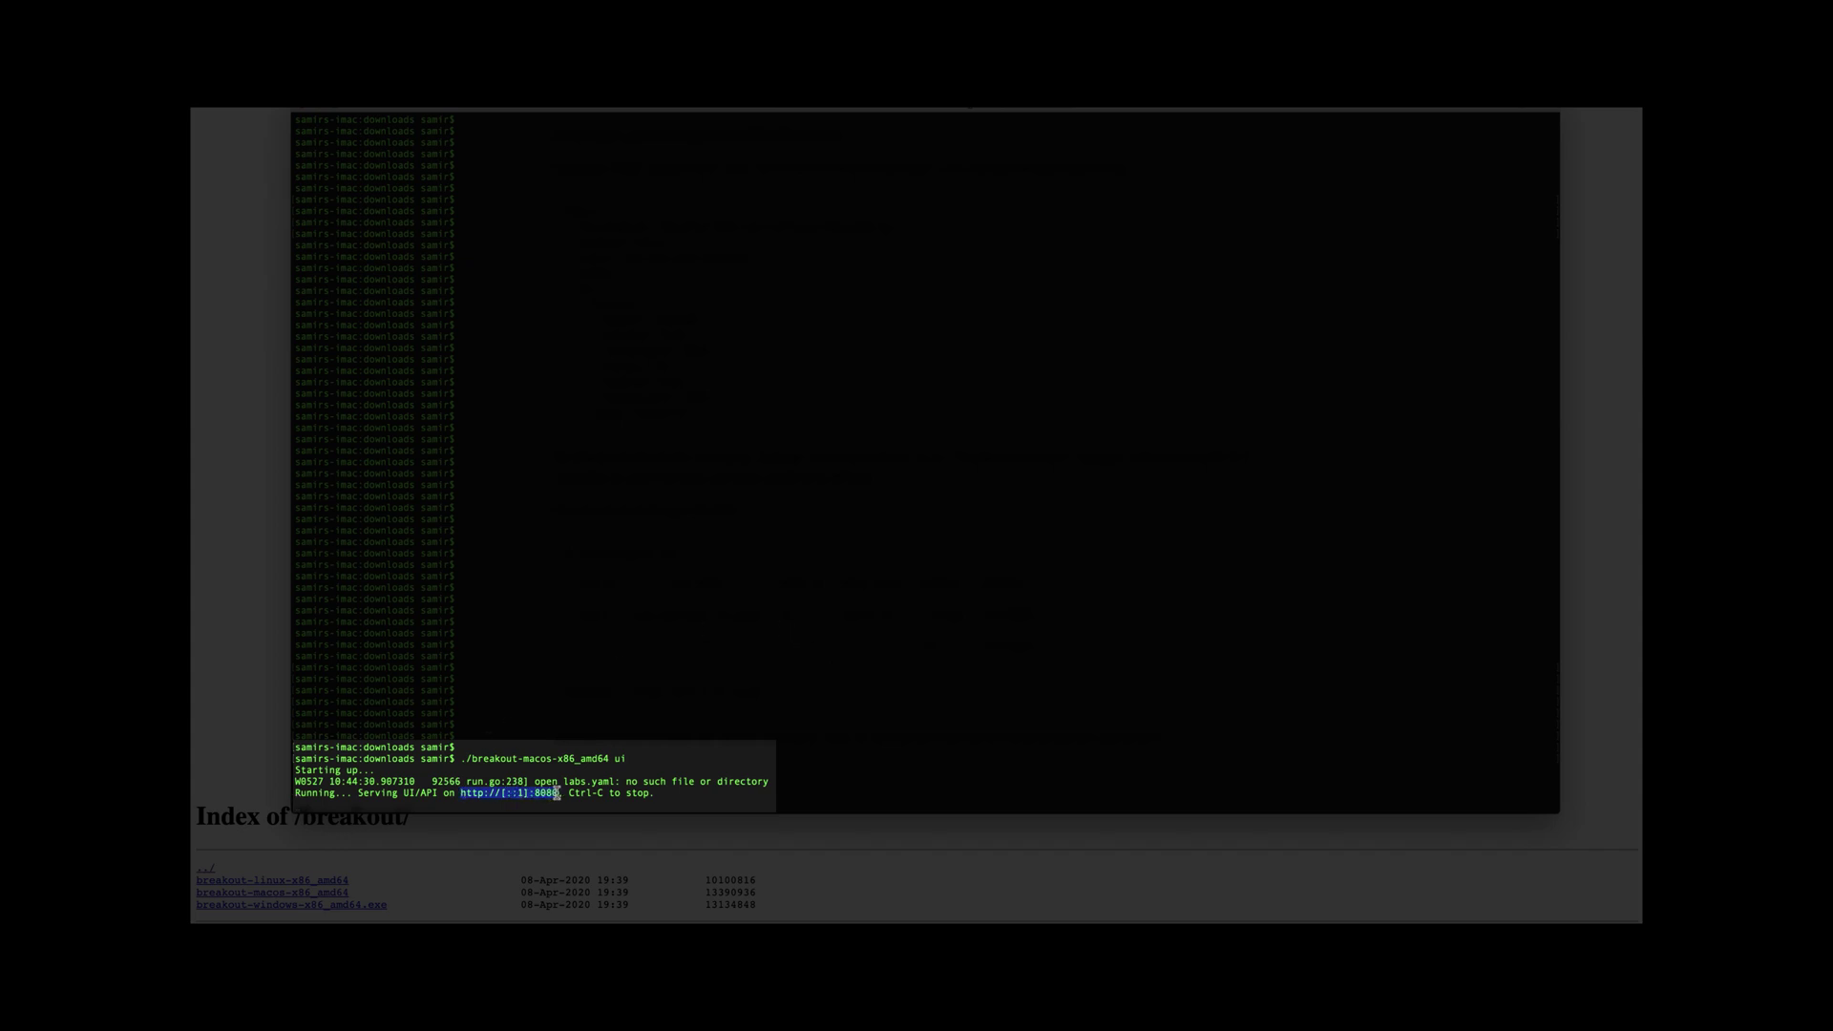
pyautogui.rightClick(525, 794)
pyautogui.click(562, 879)
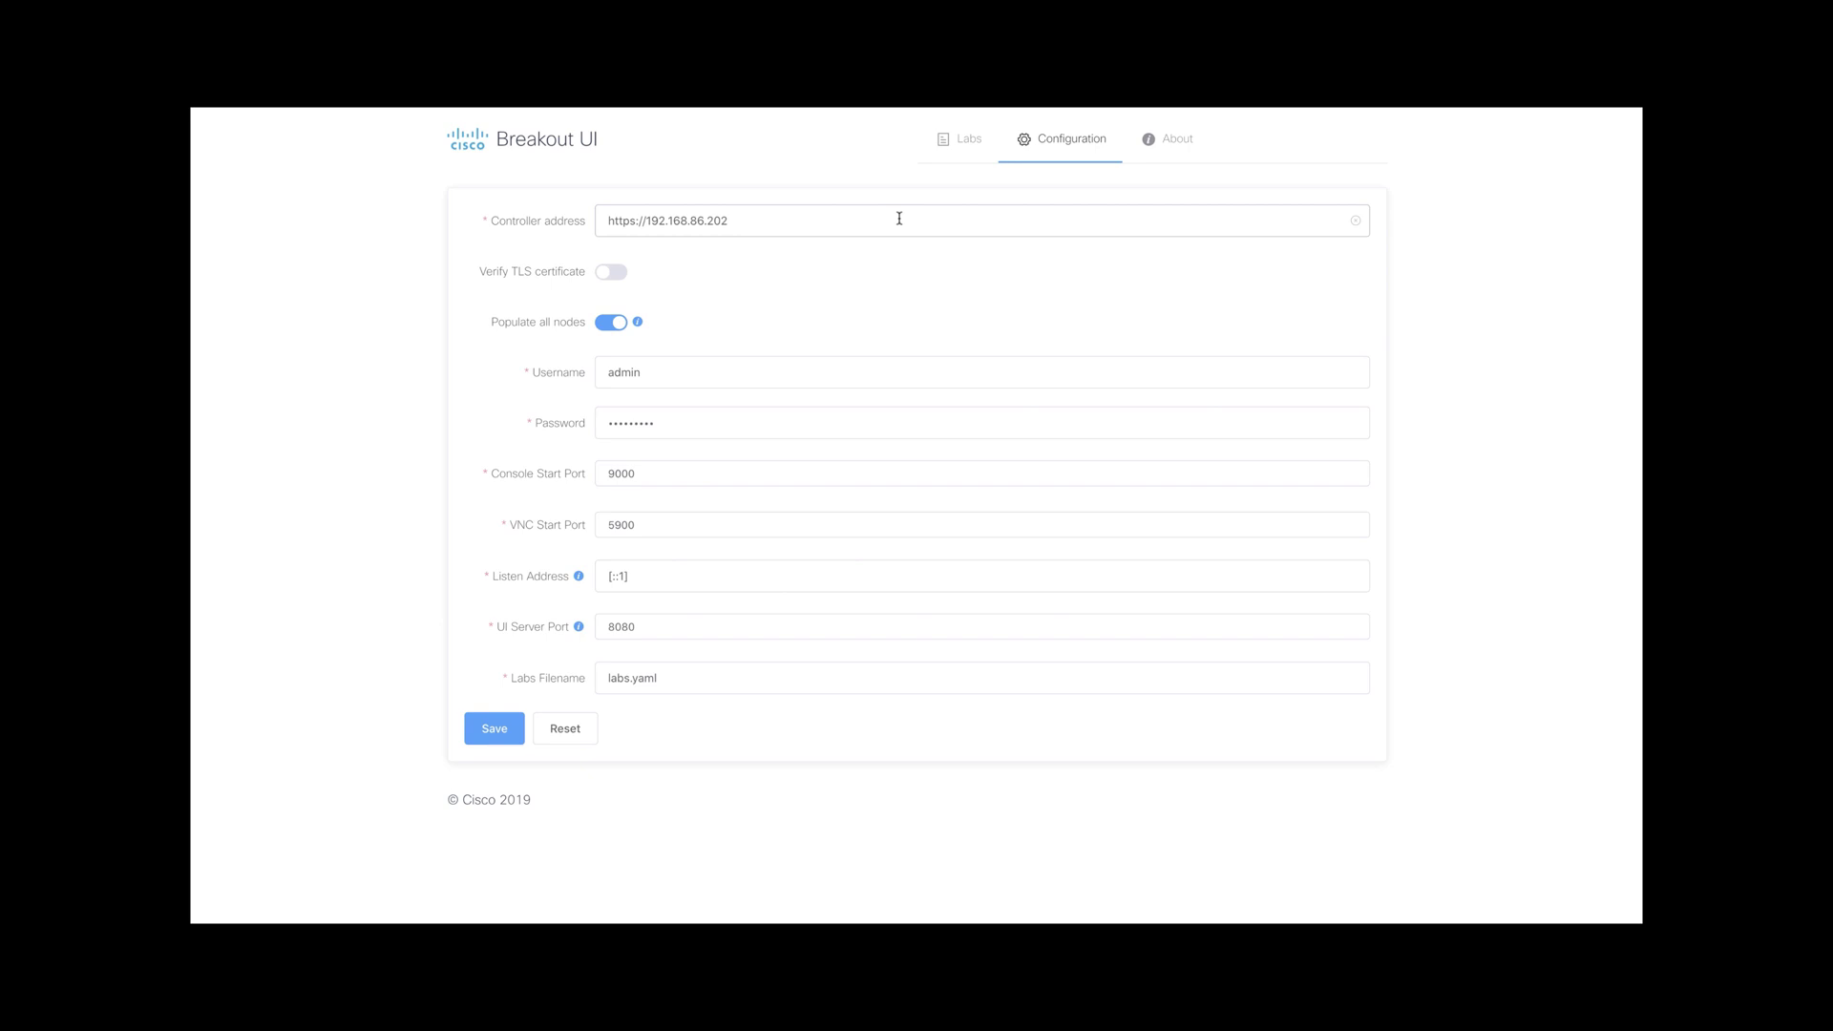
pyautogui.moveTo(753, 223); pyautogui.dragTo(593, 220)
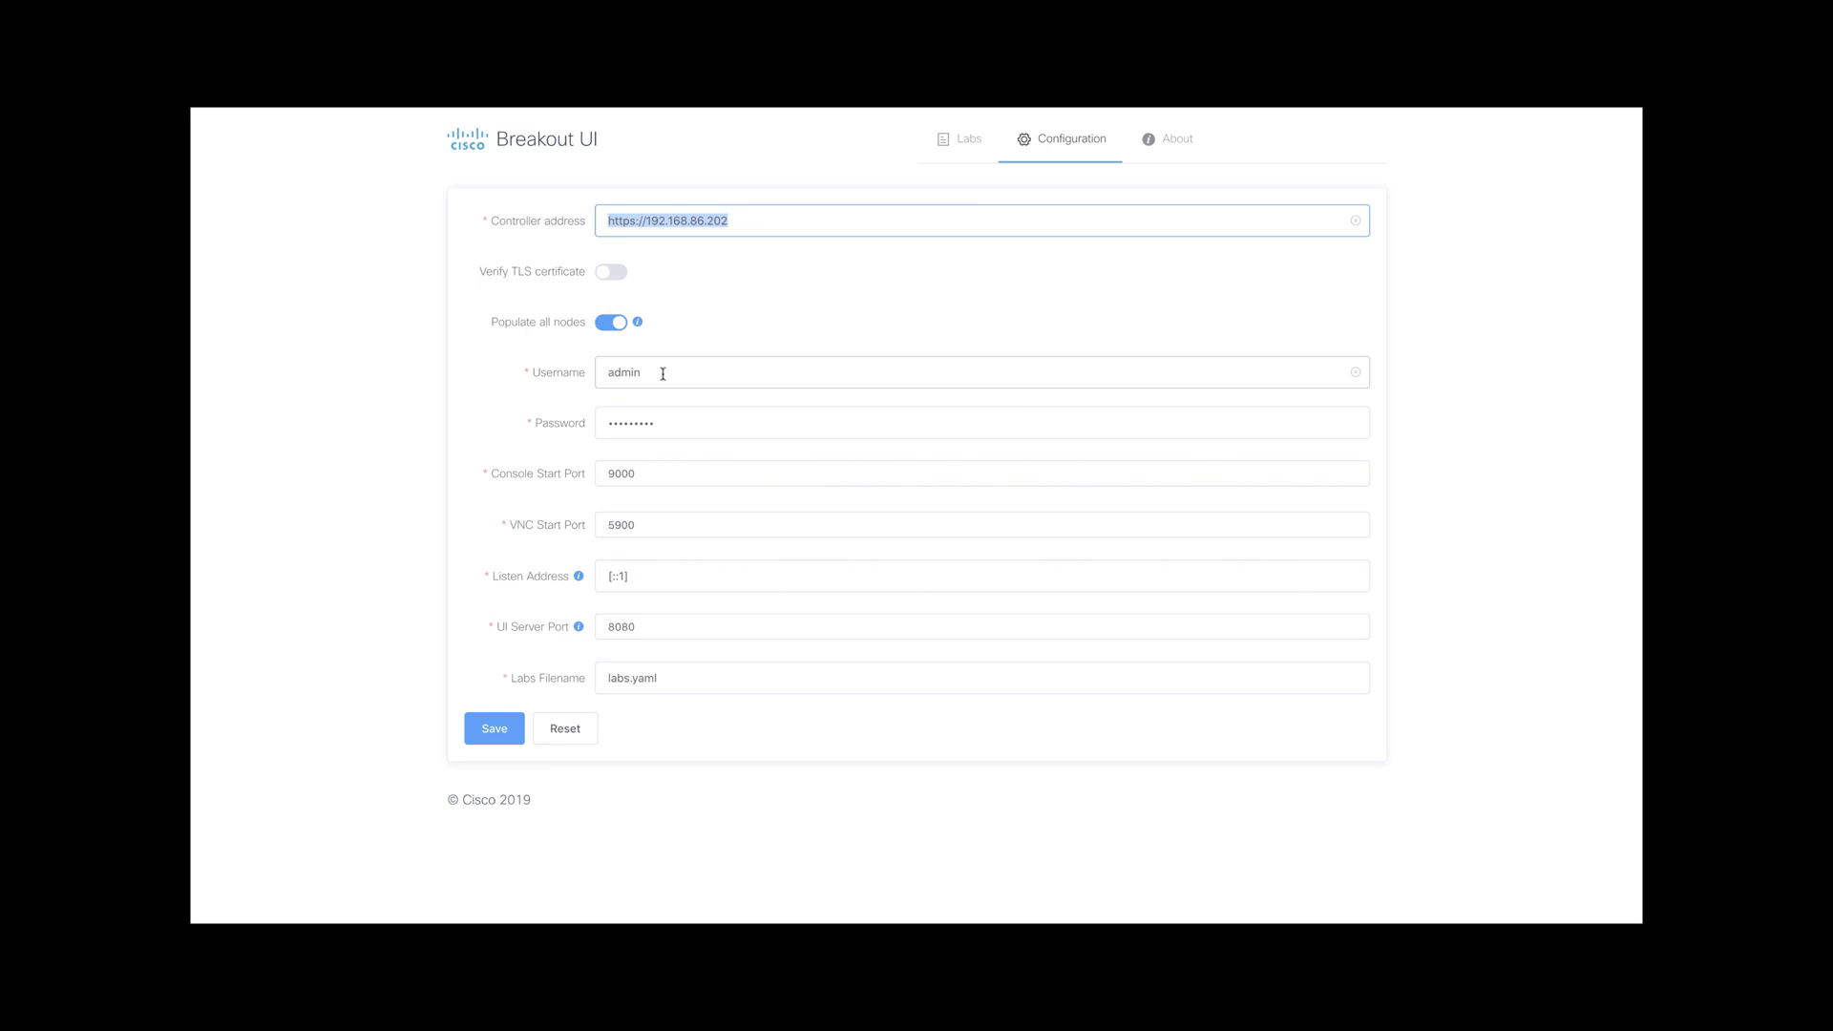
pyautogui.moveTo(667, 421); pyautogui.dragTo(597, 421)
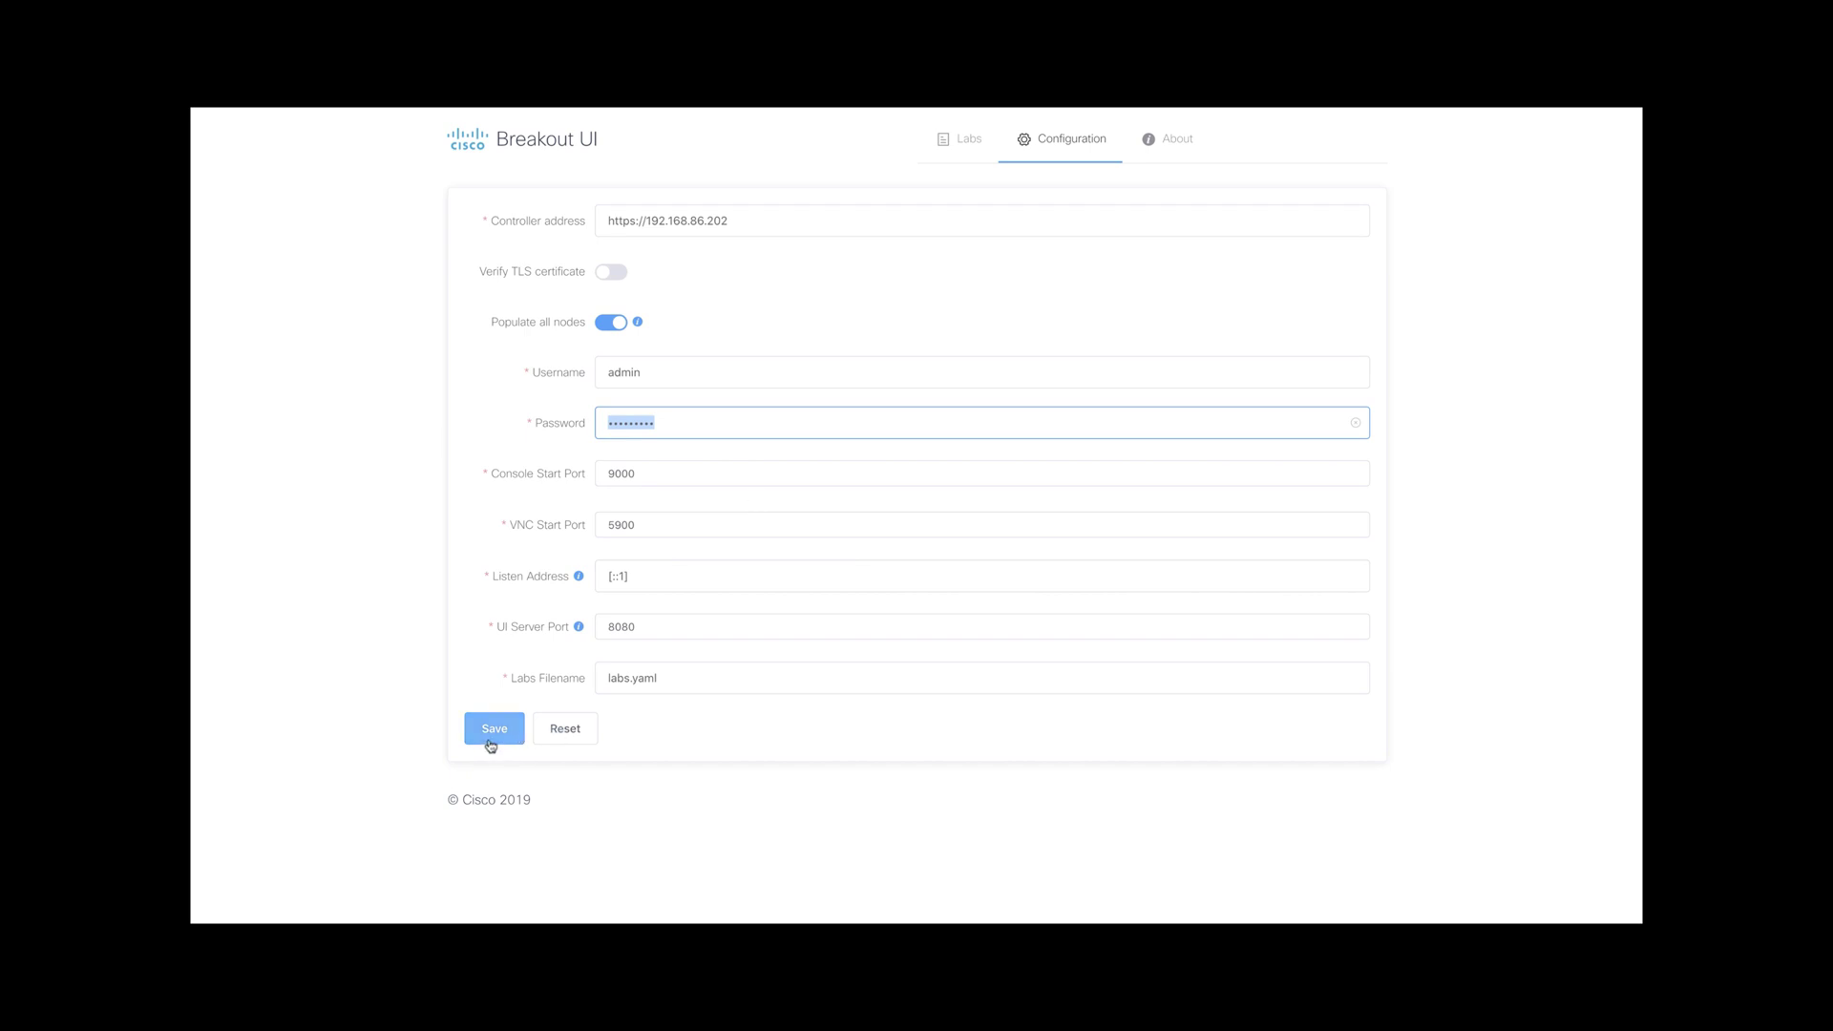
pyautogui.click(493, 728)
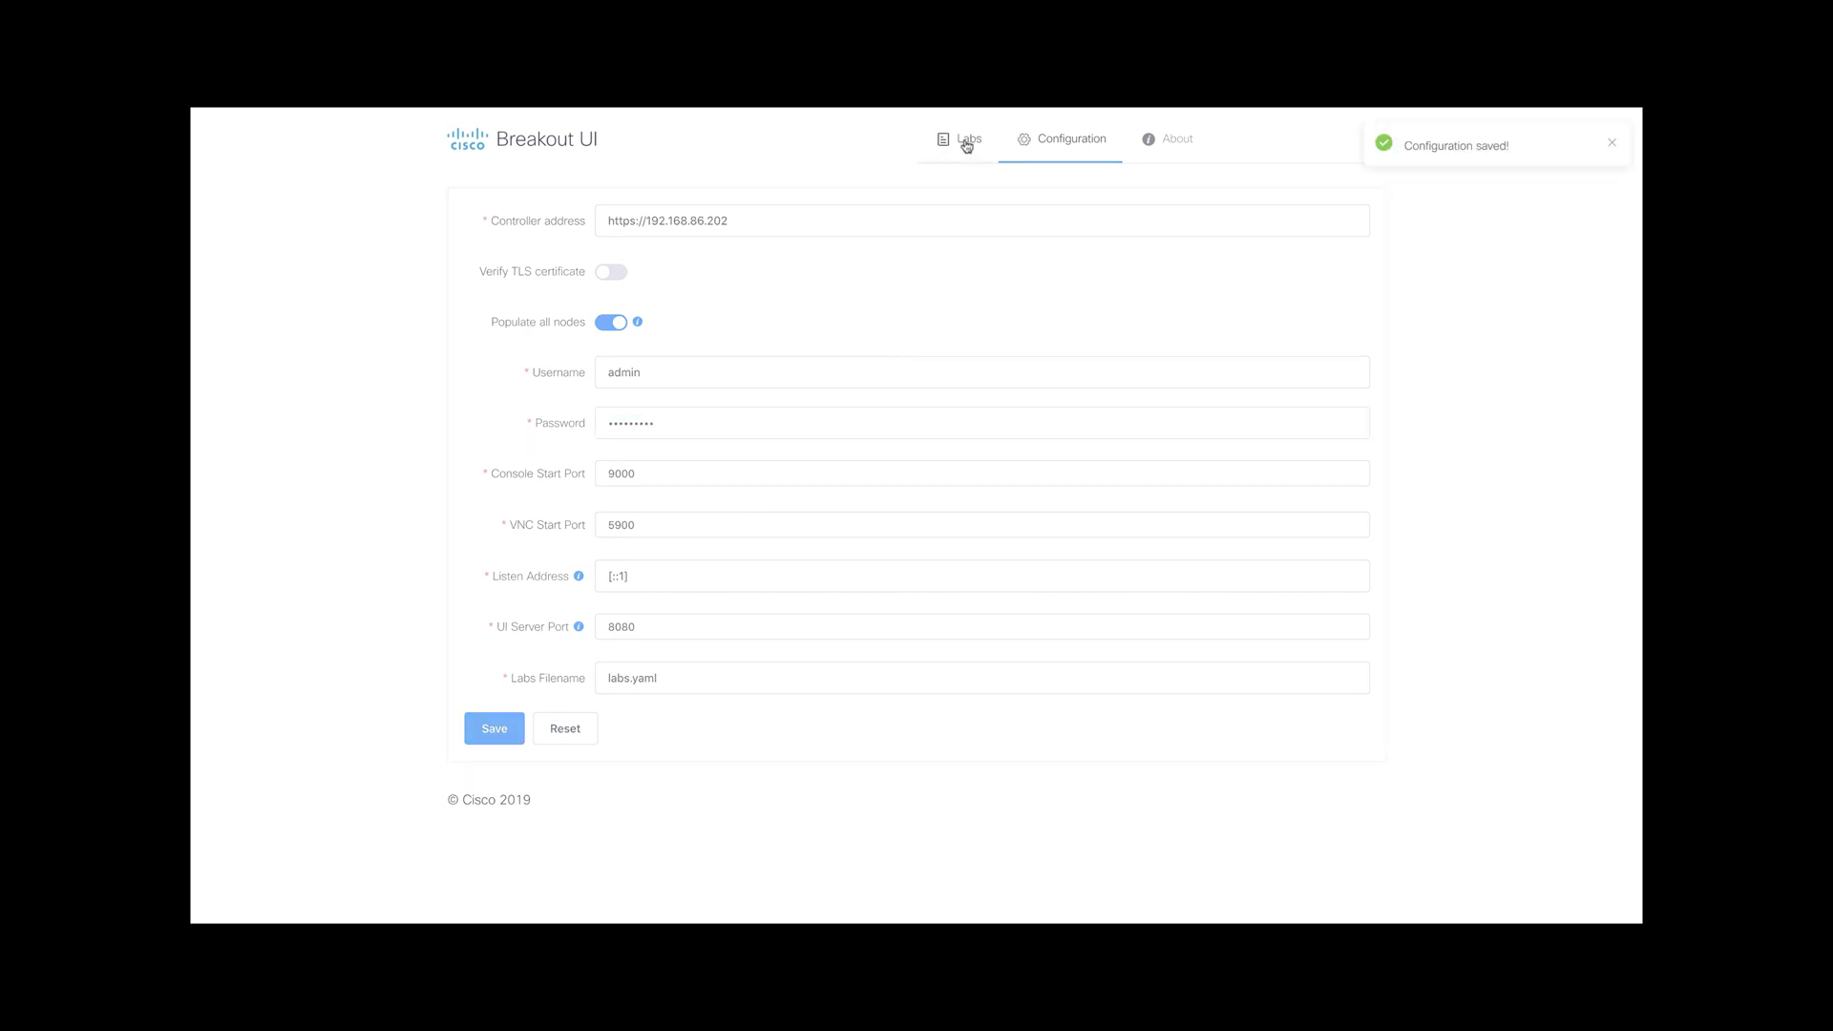
# - Show All Labs, listing the Ansible.virl lab d9e13e
pyautogui.click(964, 141)
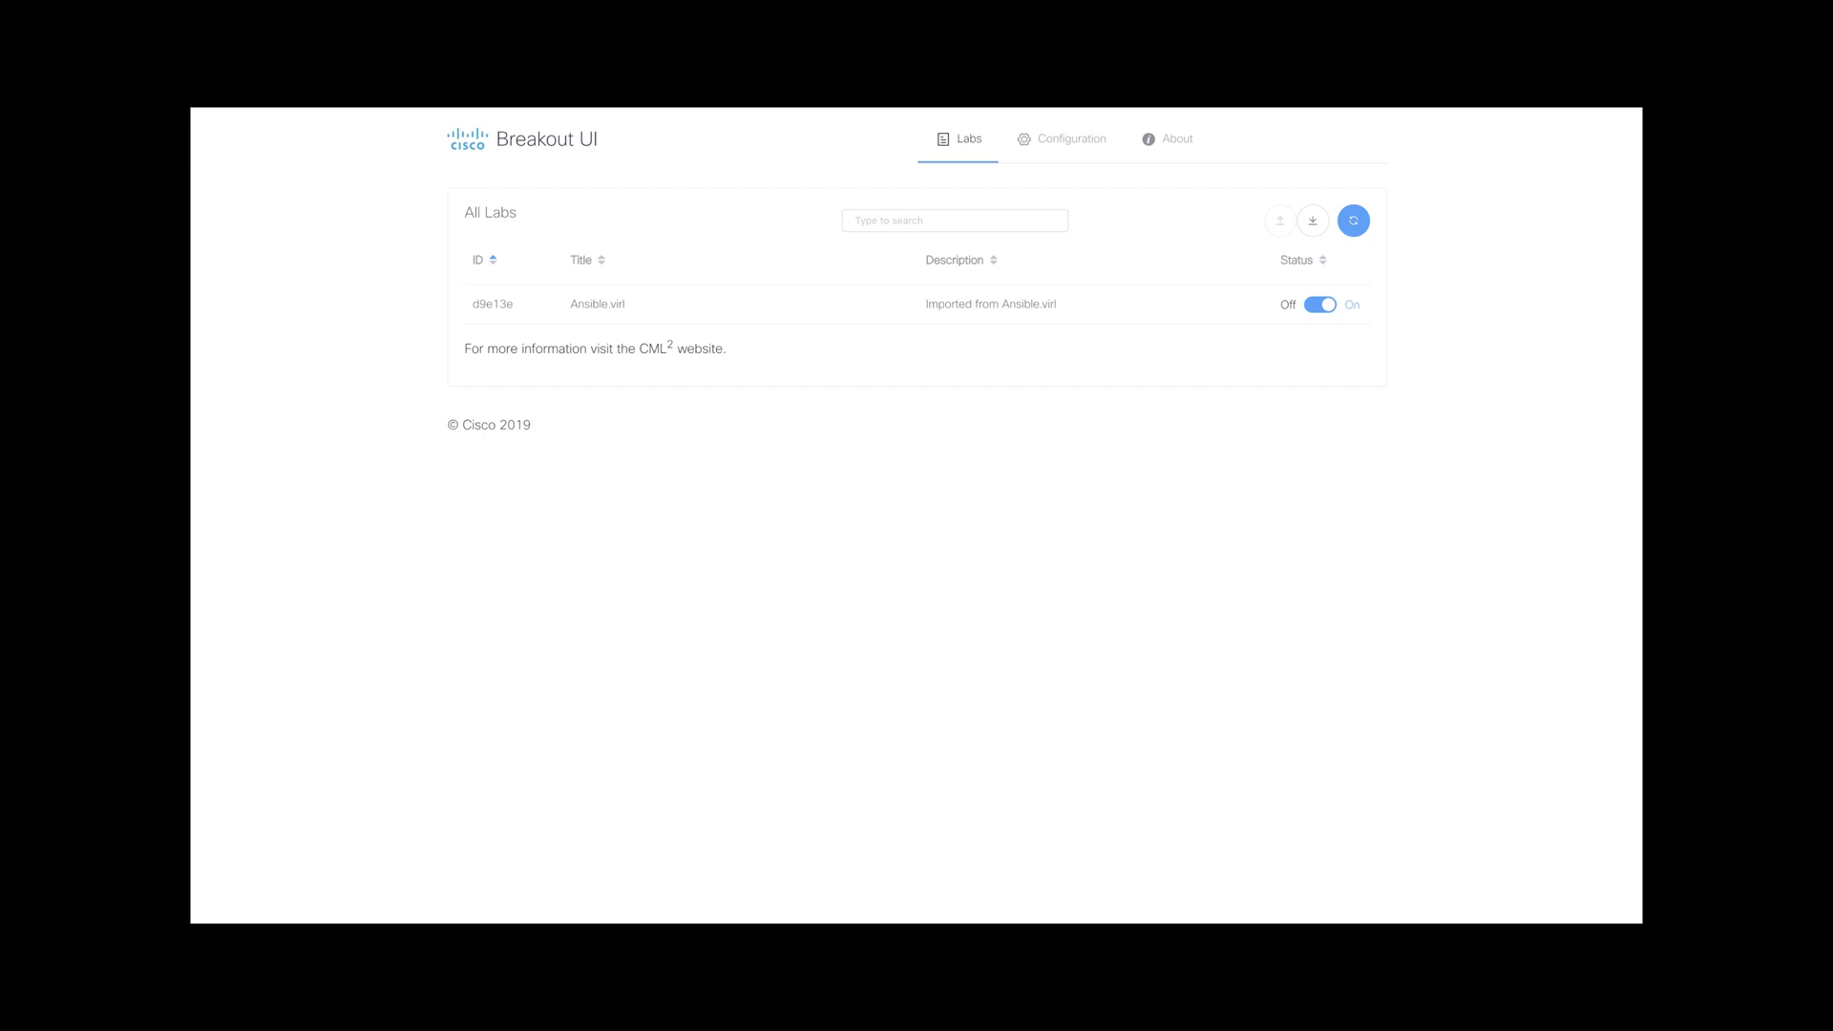
# - Stop the breakout server with Ctrl-C and rerun ./breakout-macos-x86_amd64 ui
pyautogui.press('super+Tab')
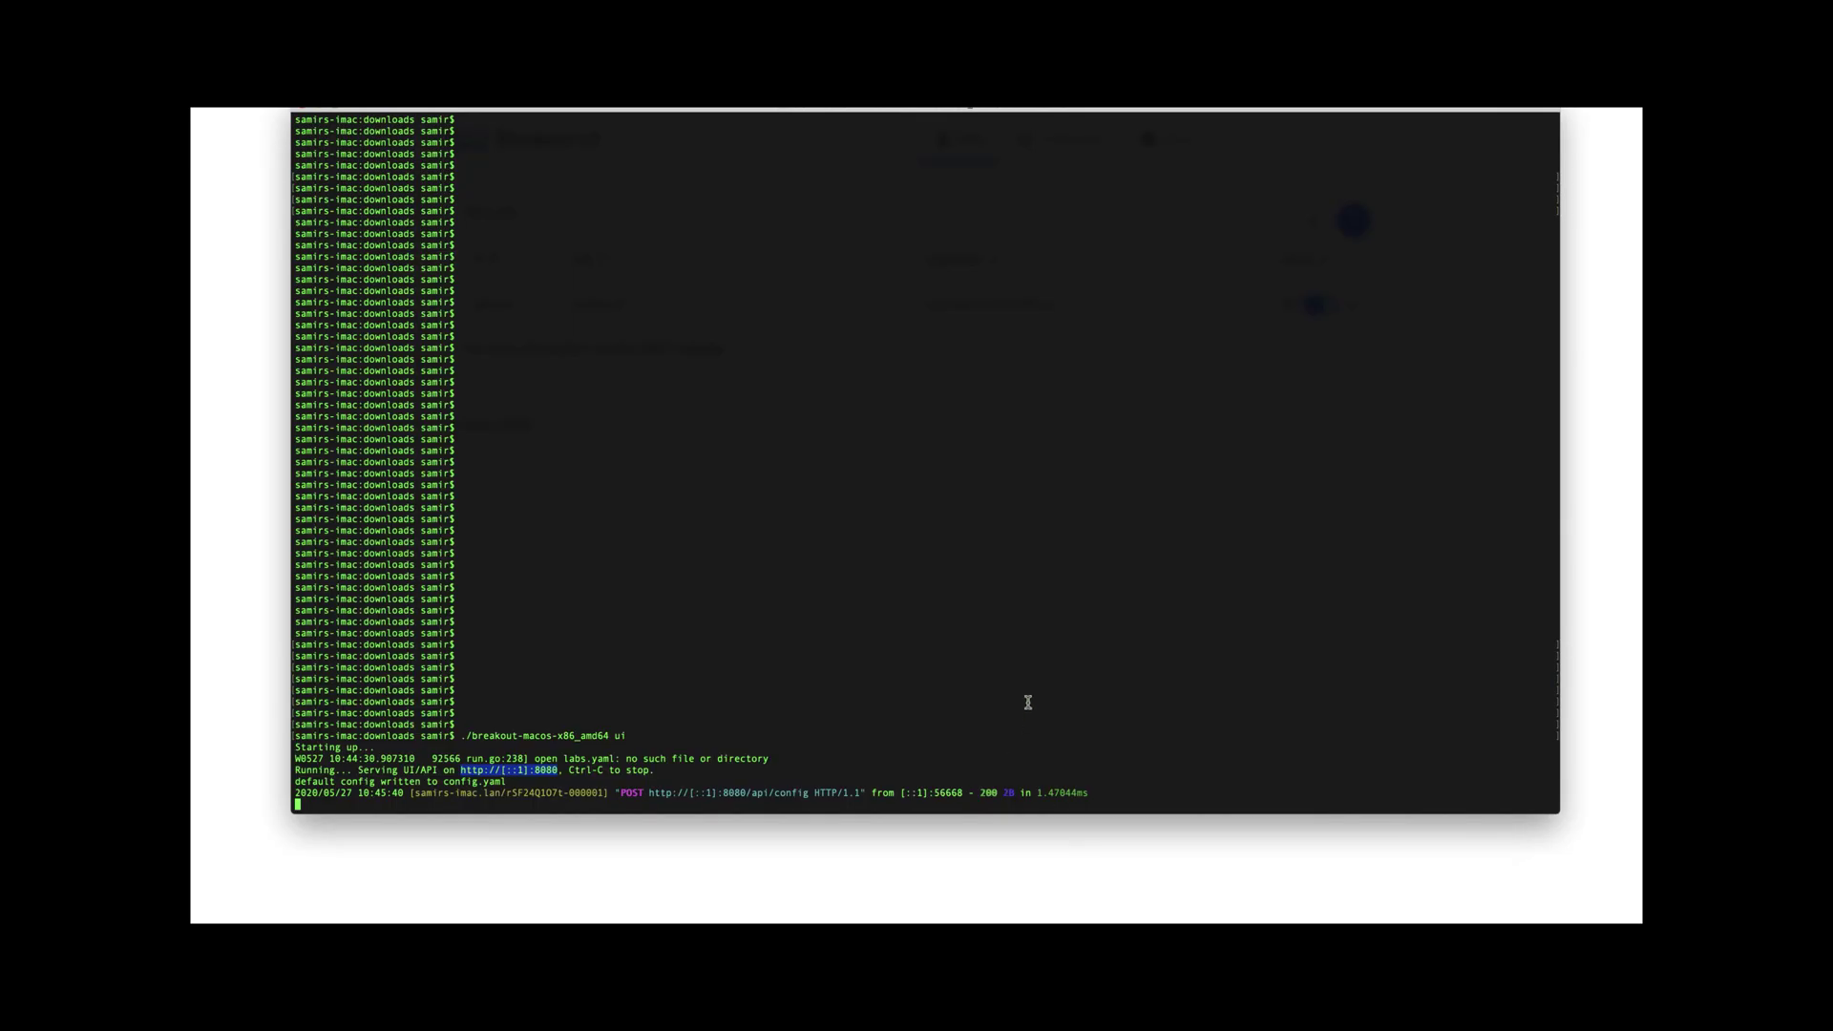
pyautogui.hotkey('ctrl', 'c')
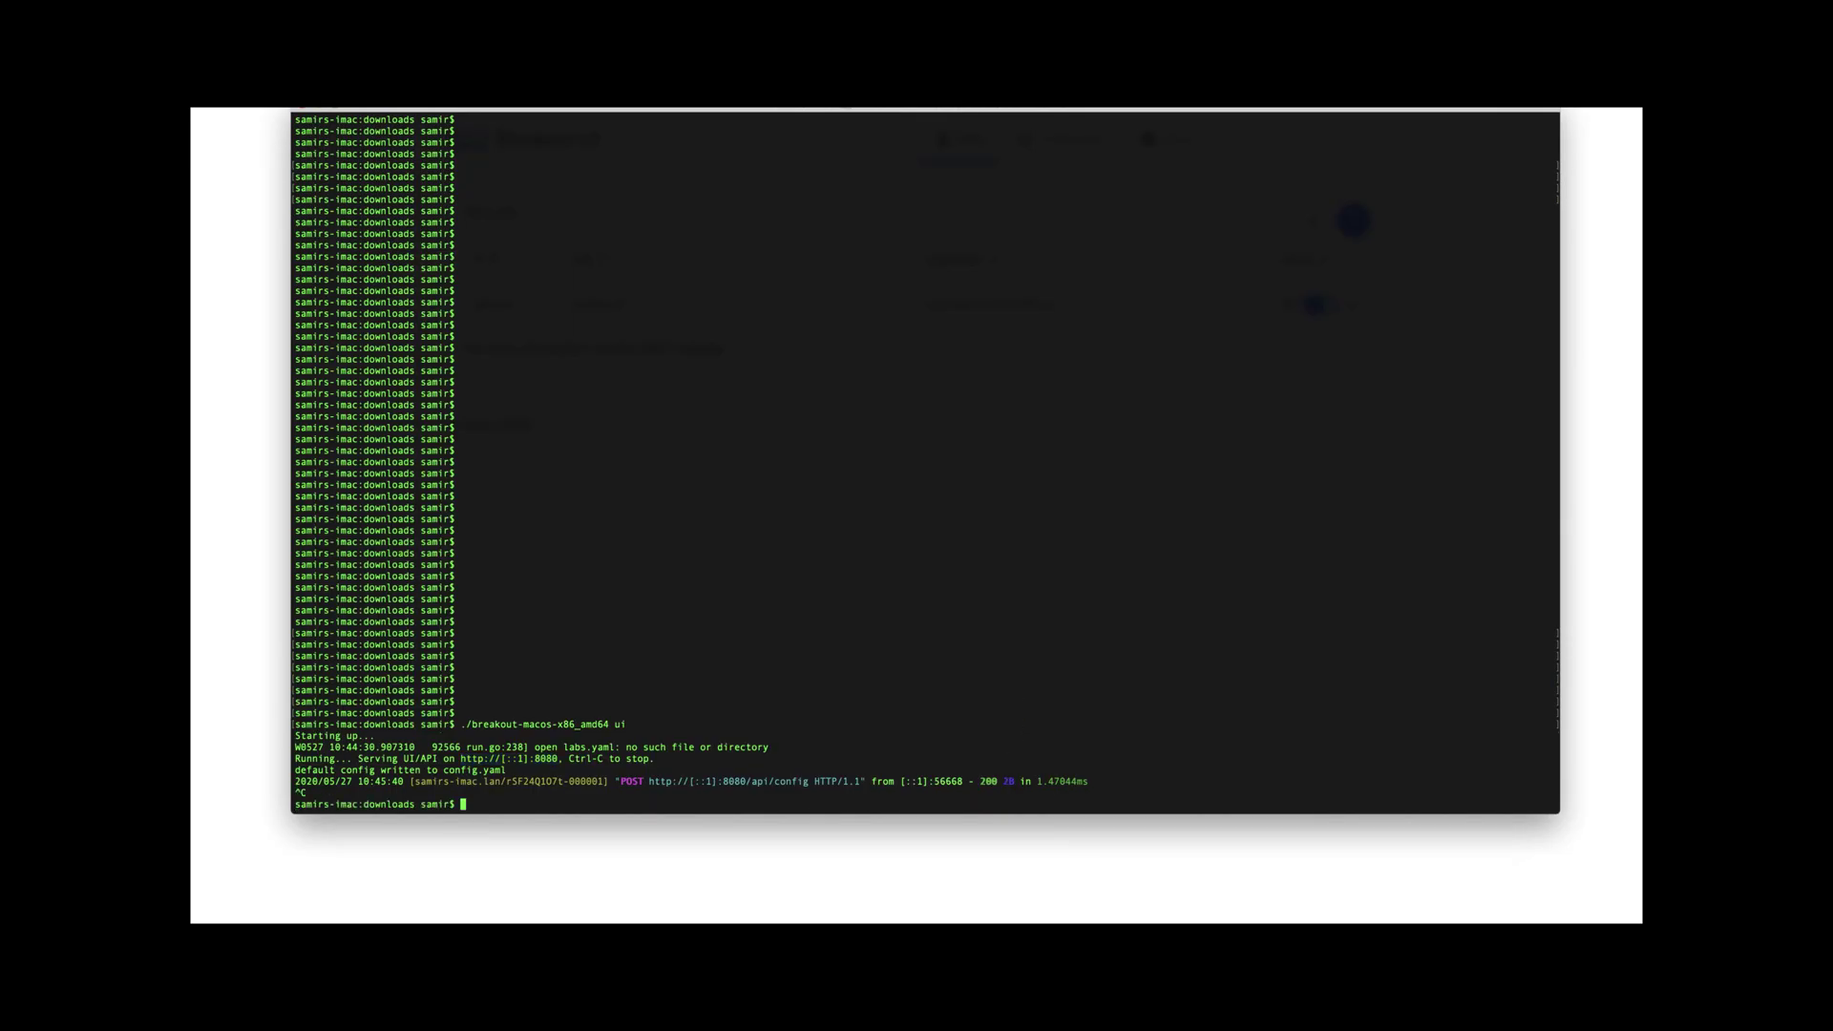
pyautogui.press('Return')
pyautogui.press('Return')
pyautogui.press('Return')
pyautogui.press('Up')
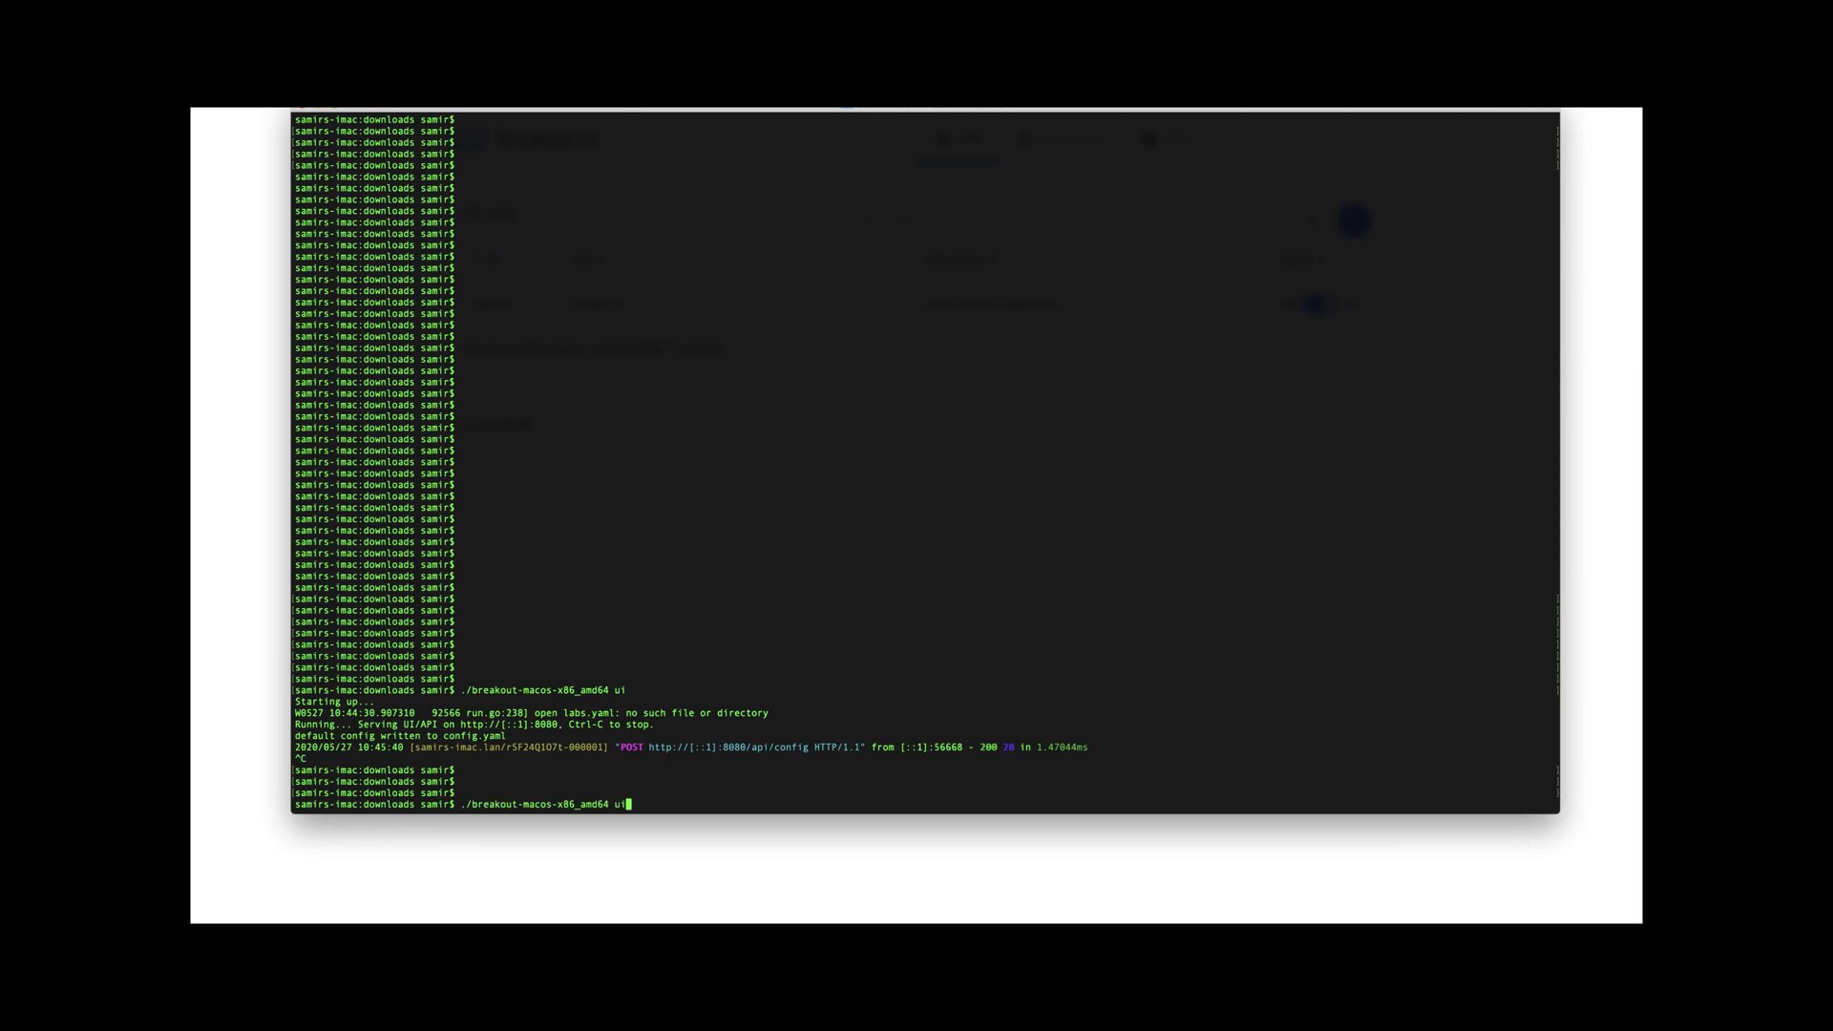
pyautogui.press('Return')
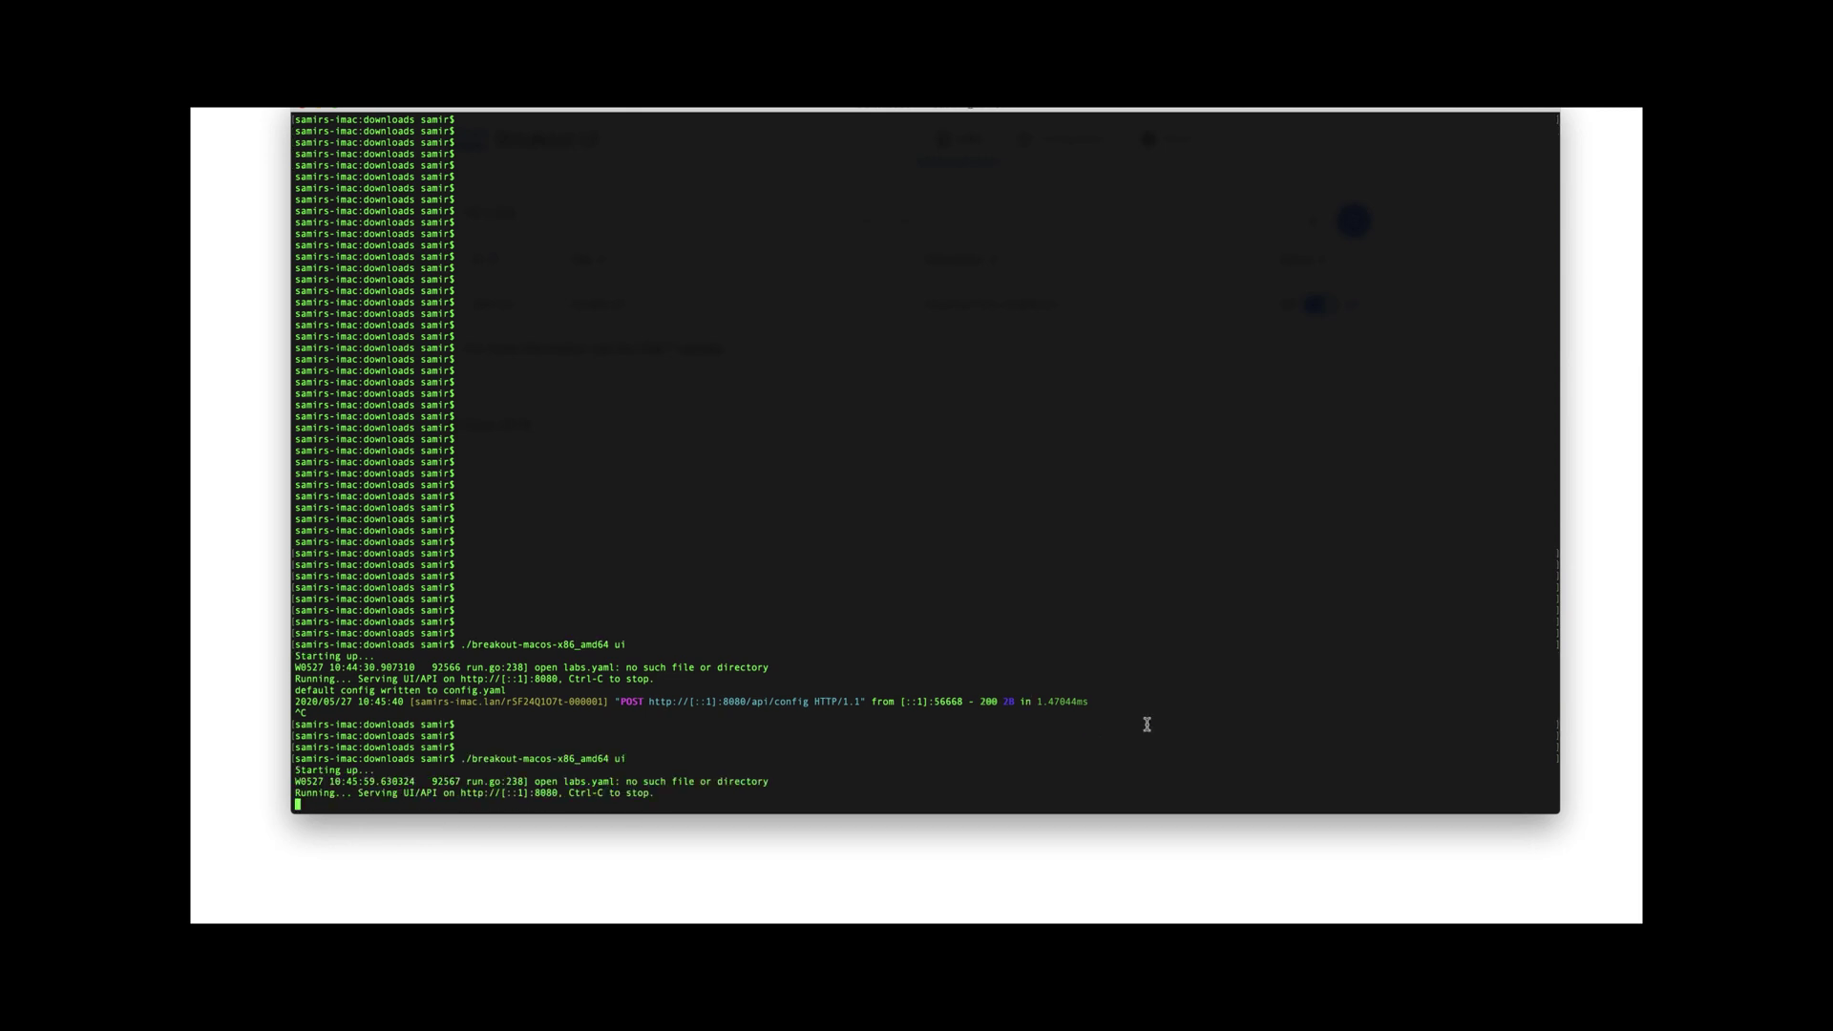
pyautogui.click(266, 237)
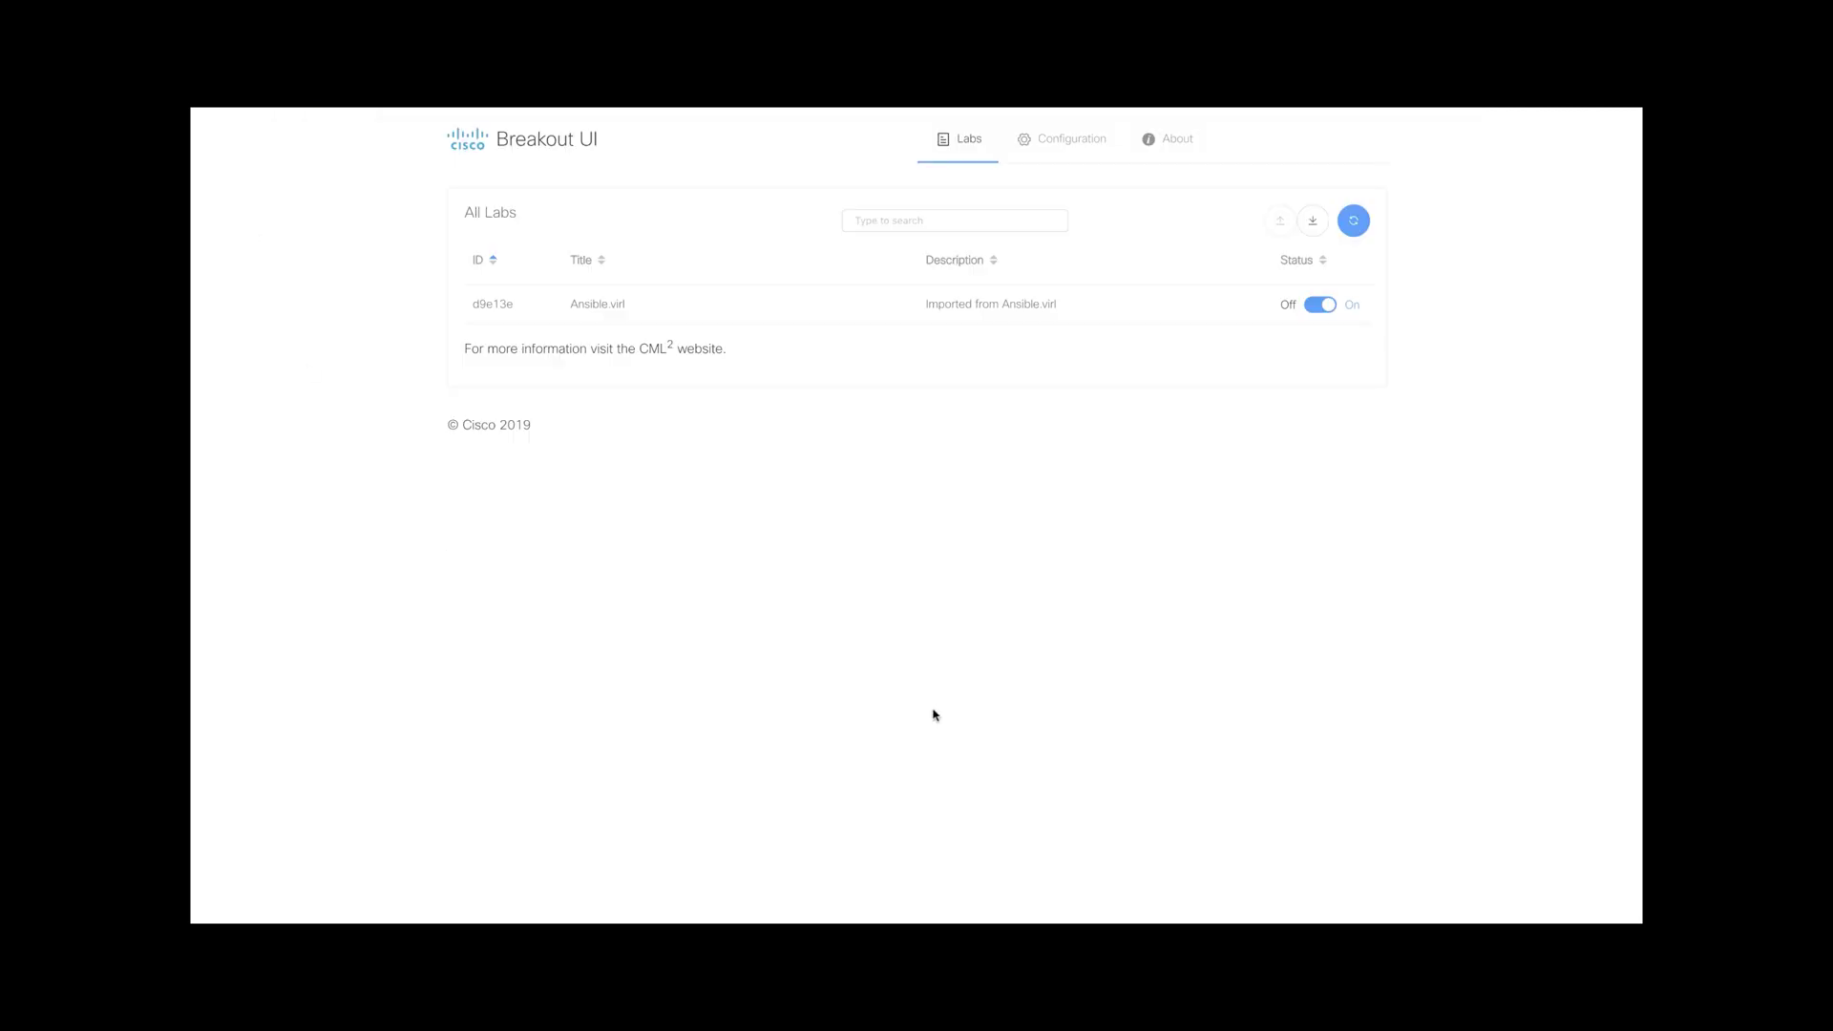
# - Refresh lab data from the controller and switch the Ansible.virl lab's status to On
pyautogui.click(1356, 226)
pyautogui.click(1332, 309)
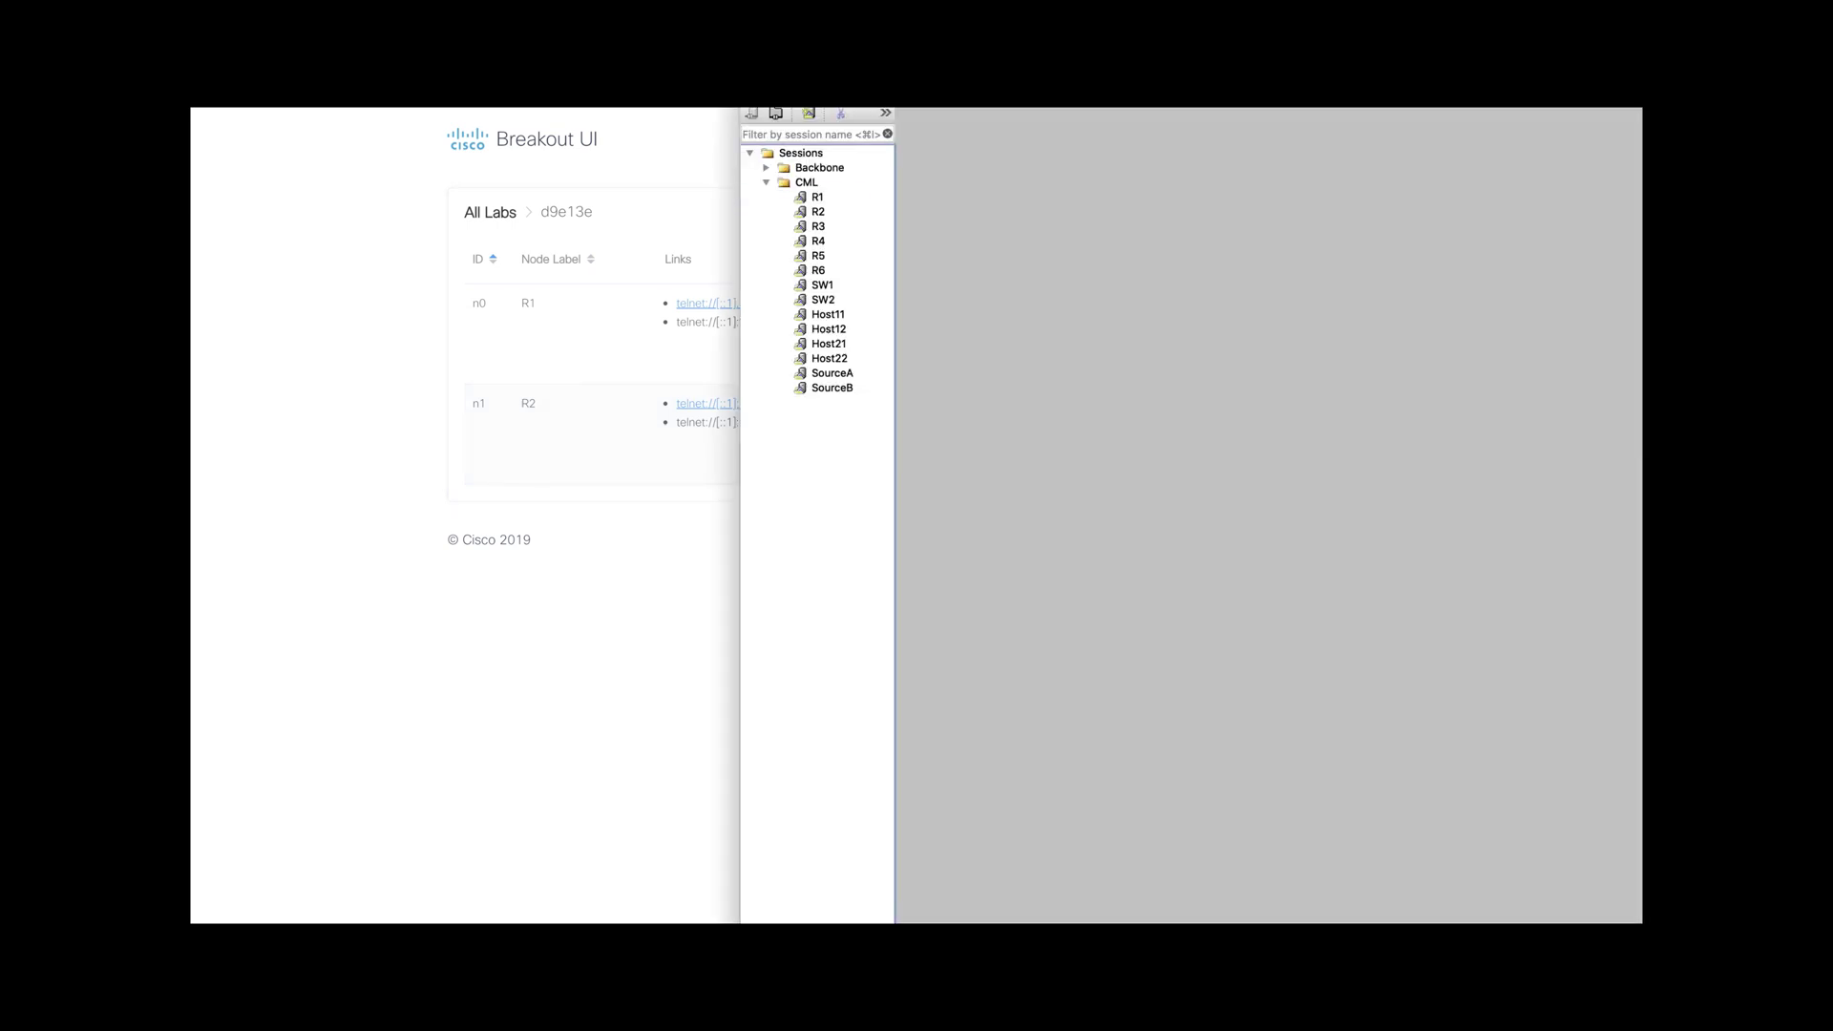
# - Set the R1 session to telnet to hostname ::1 on port 9000
pyautogui.click(820, 198)
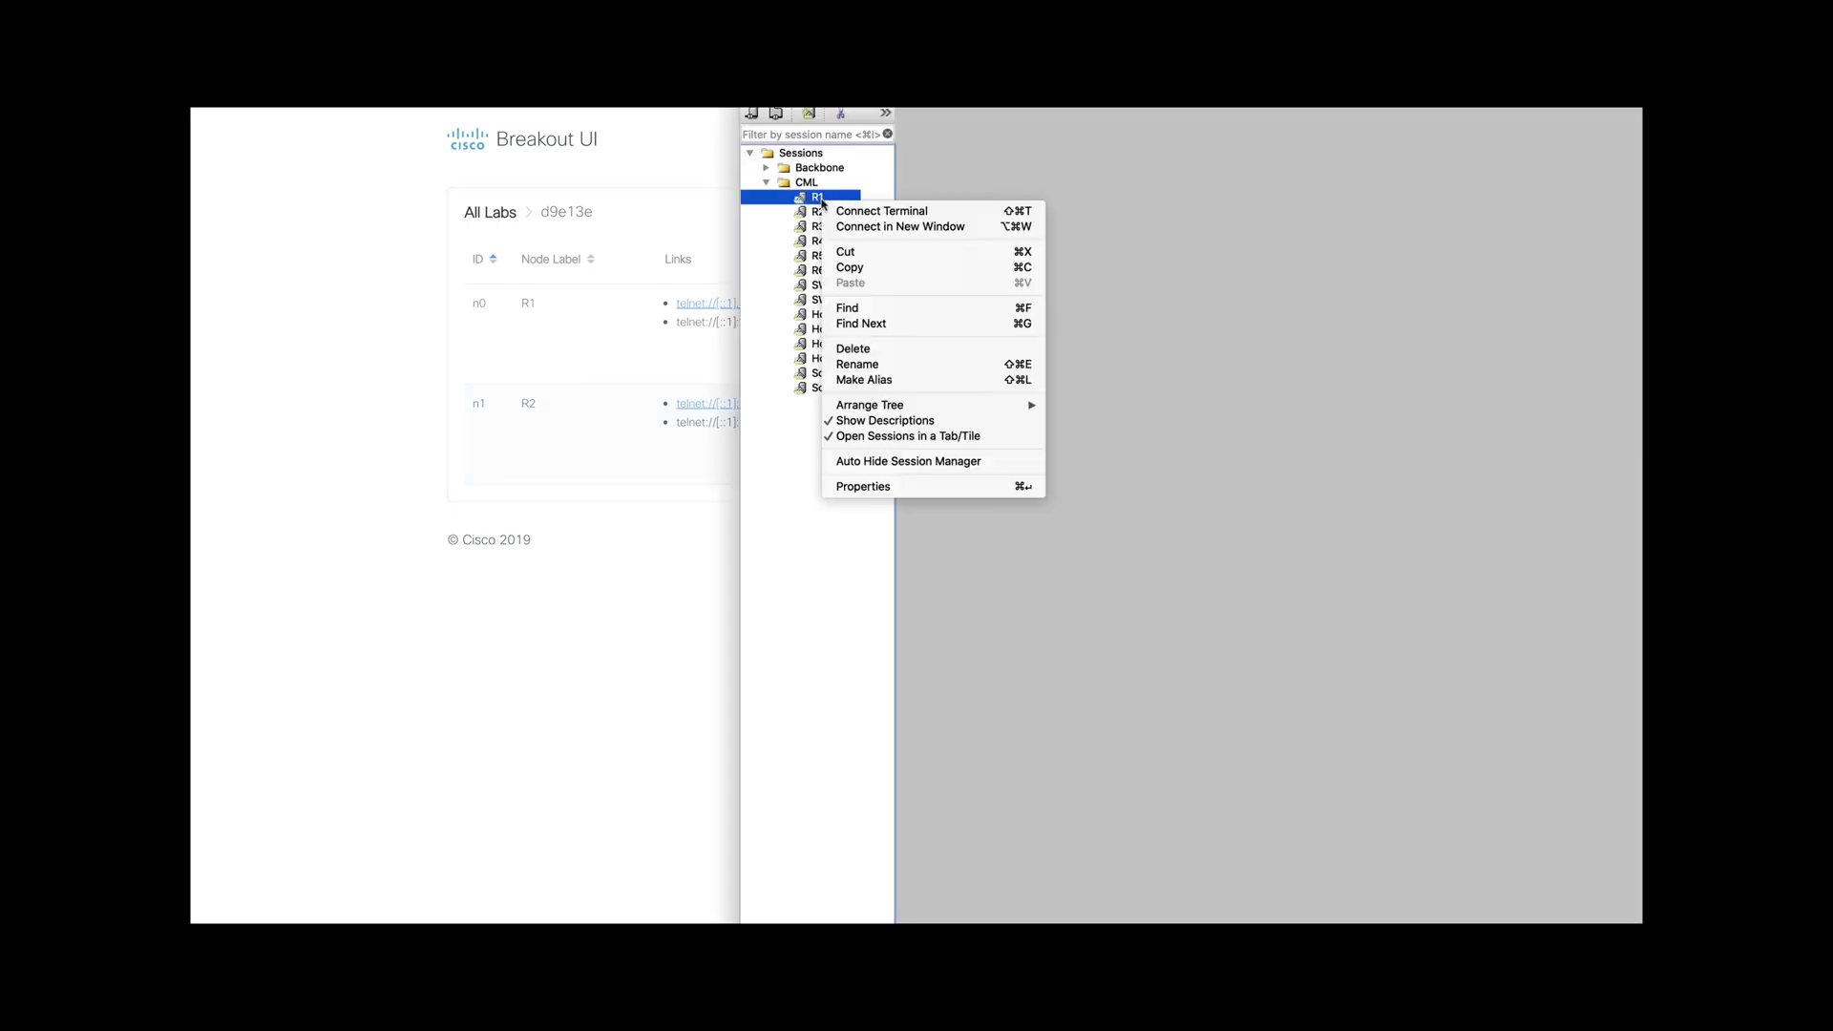
pyautogui.rightClick(820, 198)
pyautogui.click(866, 487)
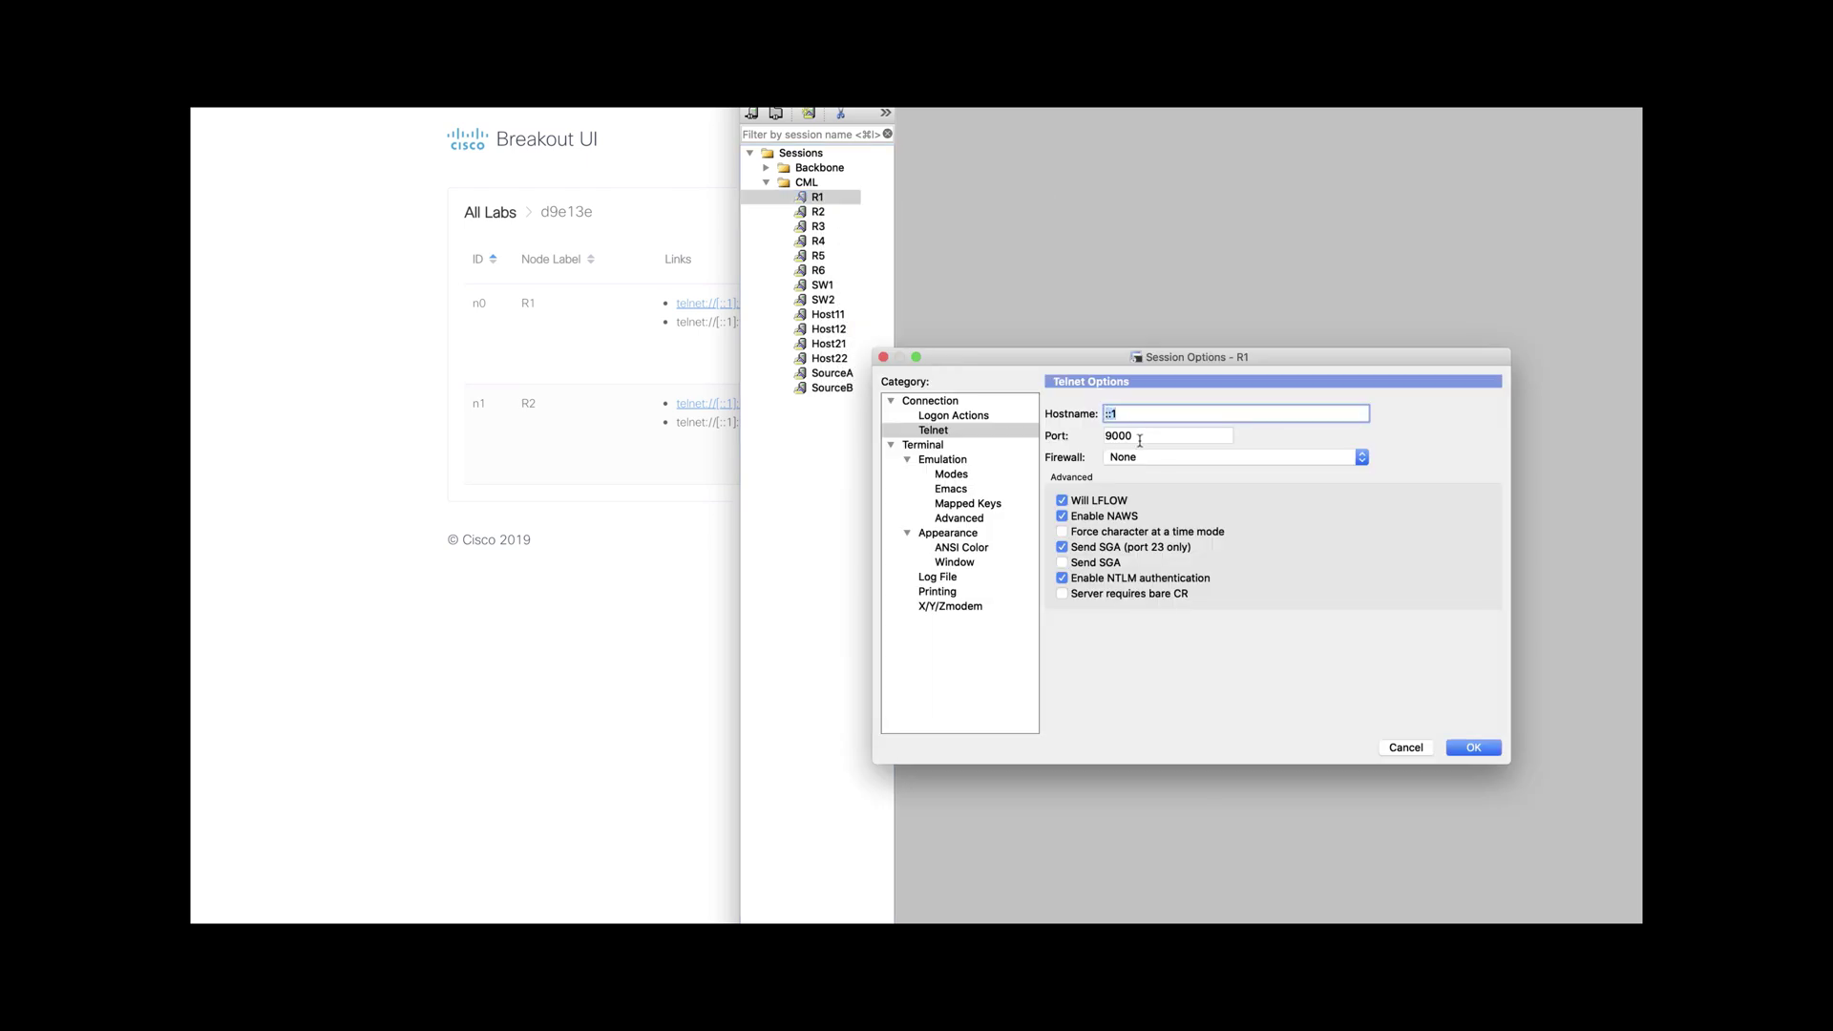
pyautogui.press('Tab')
pyautogui.click(1472, 750)
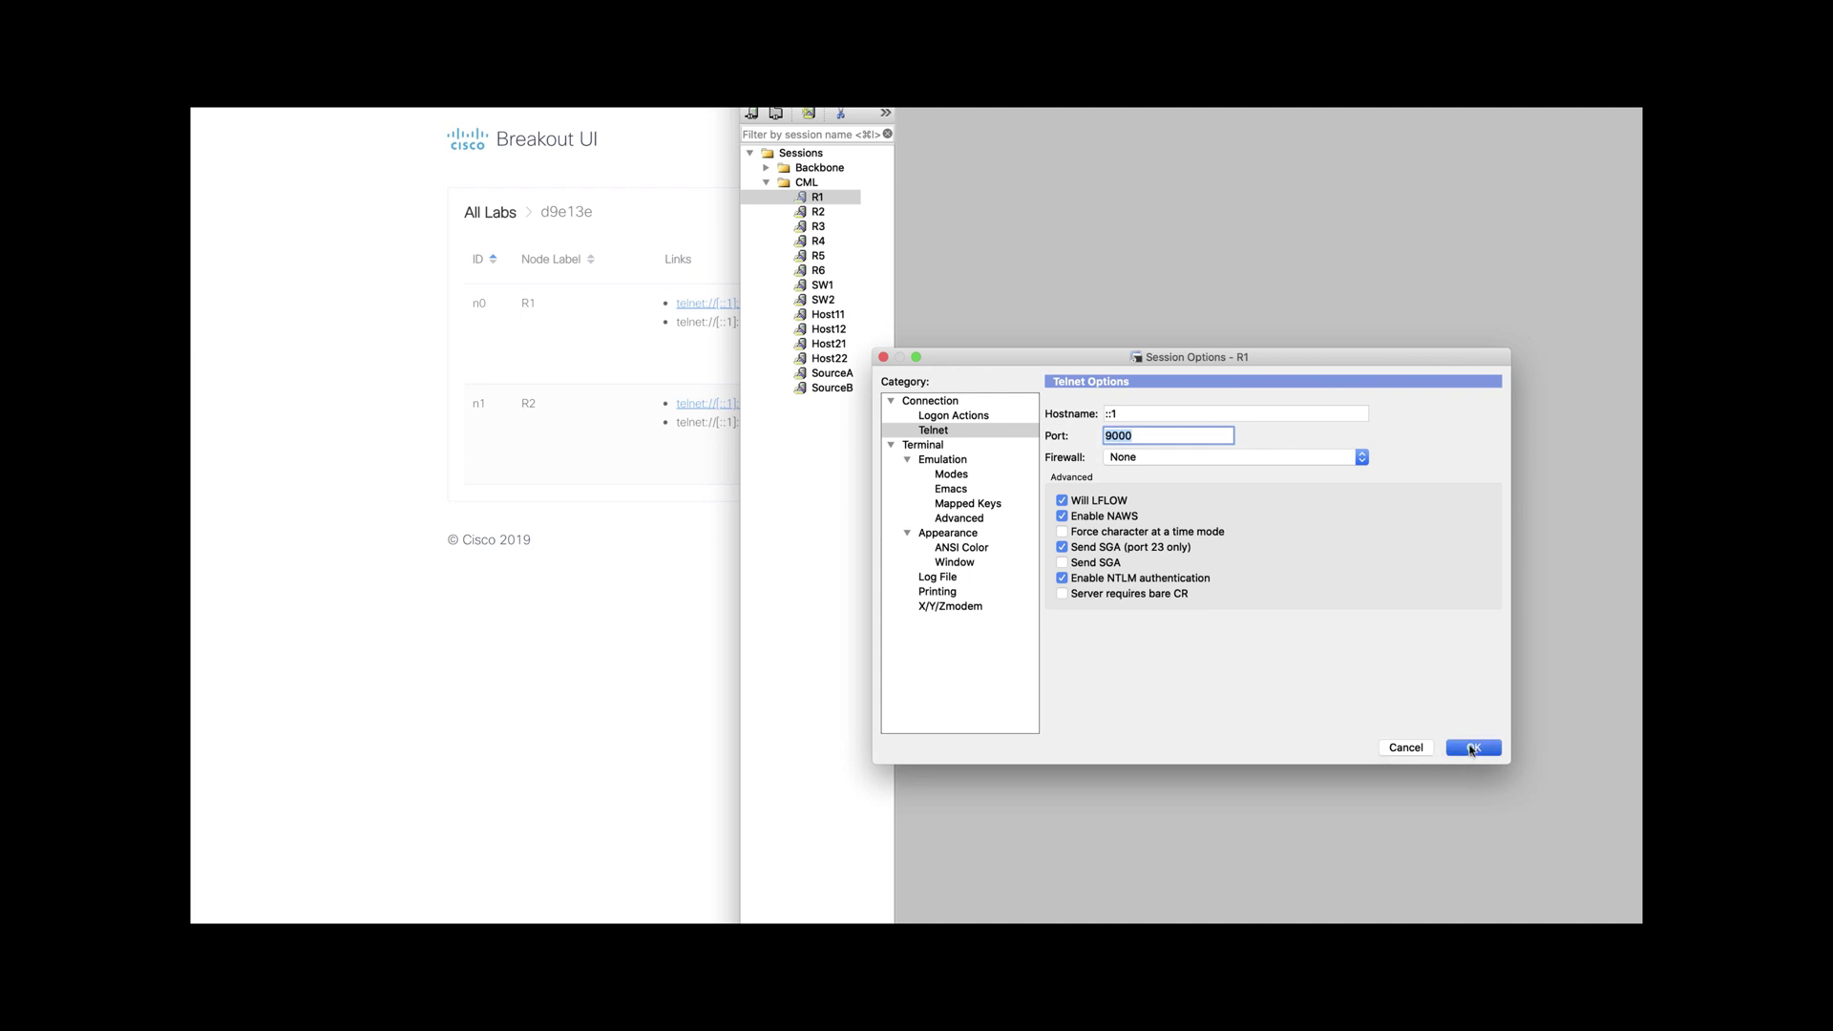
# - Set the R2 session to telnet to hostname ::1 on port 9002
pyautogui.click(817, 211)
pyautogui.rightClick(817, 214)
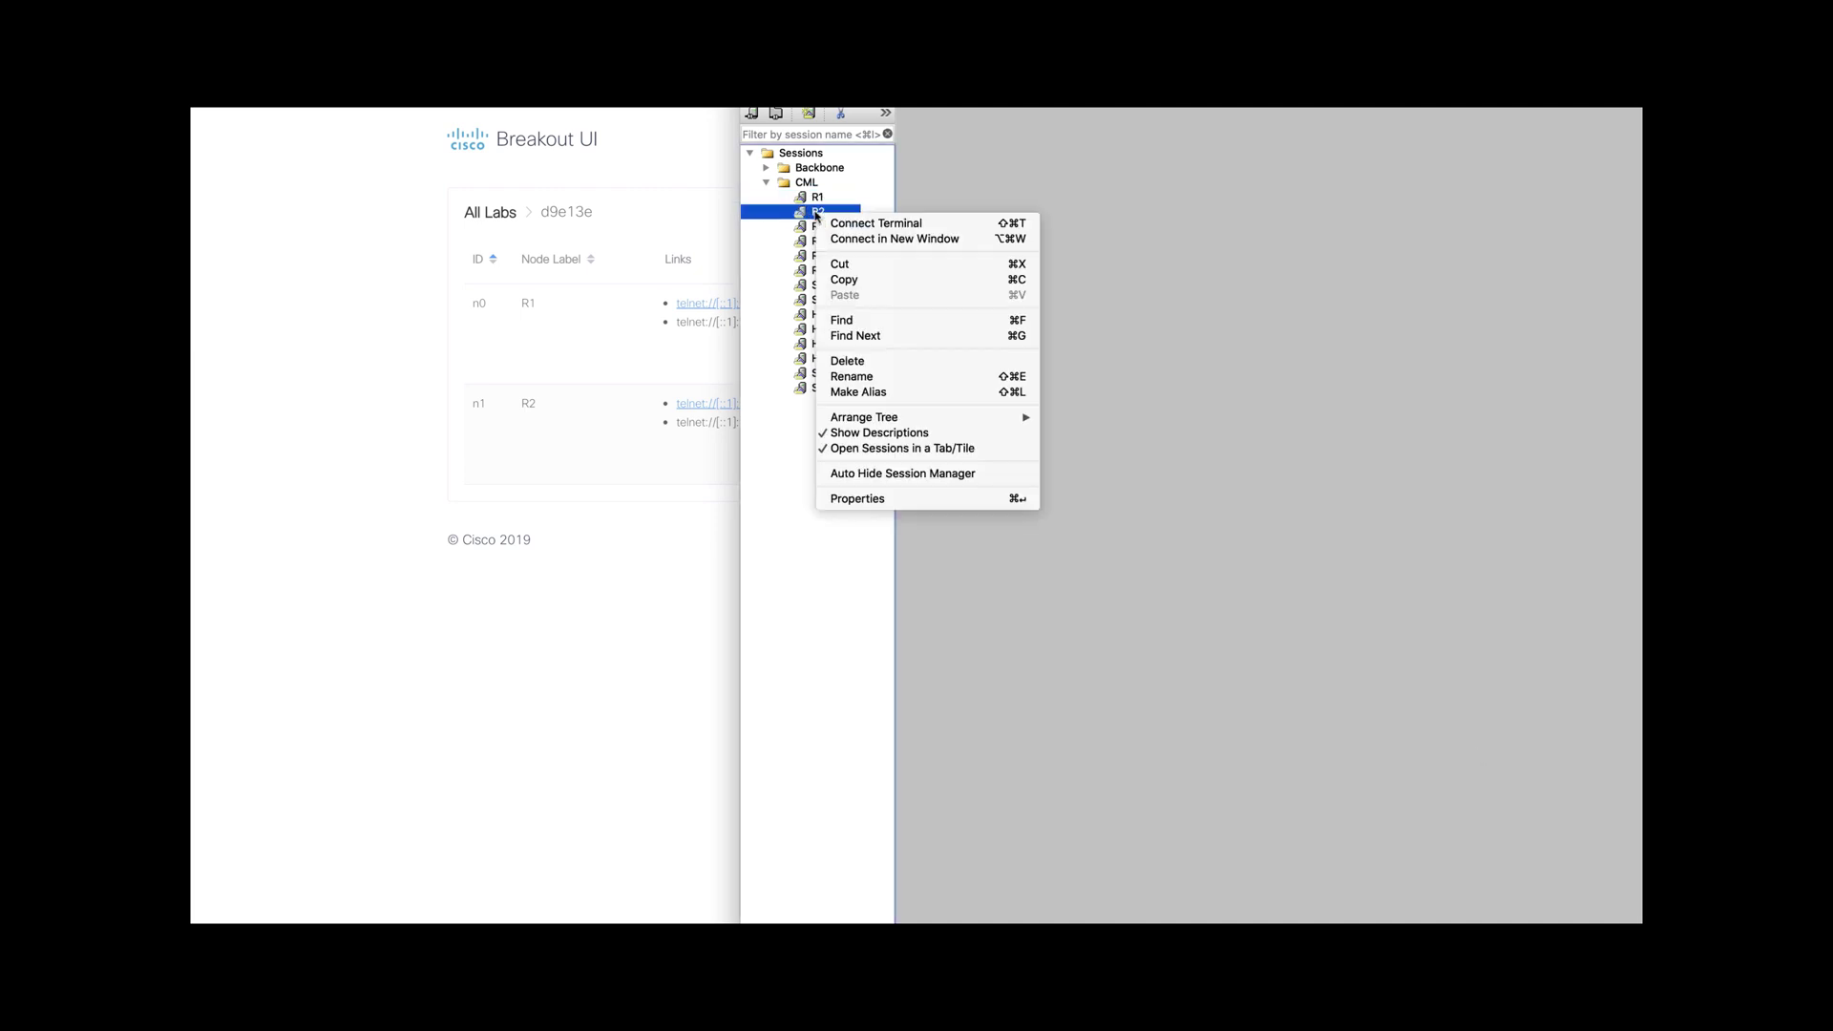
pyautogui.click(838, 496)
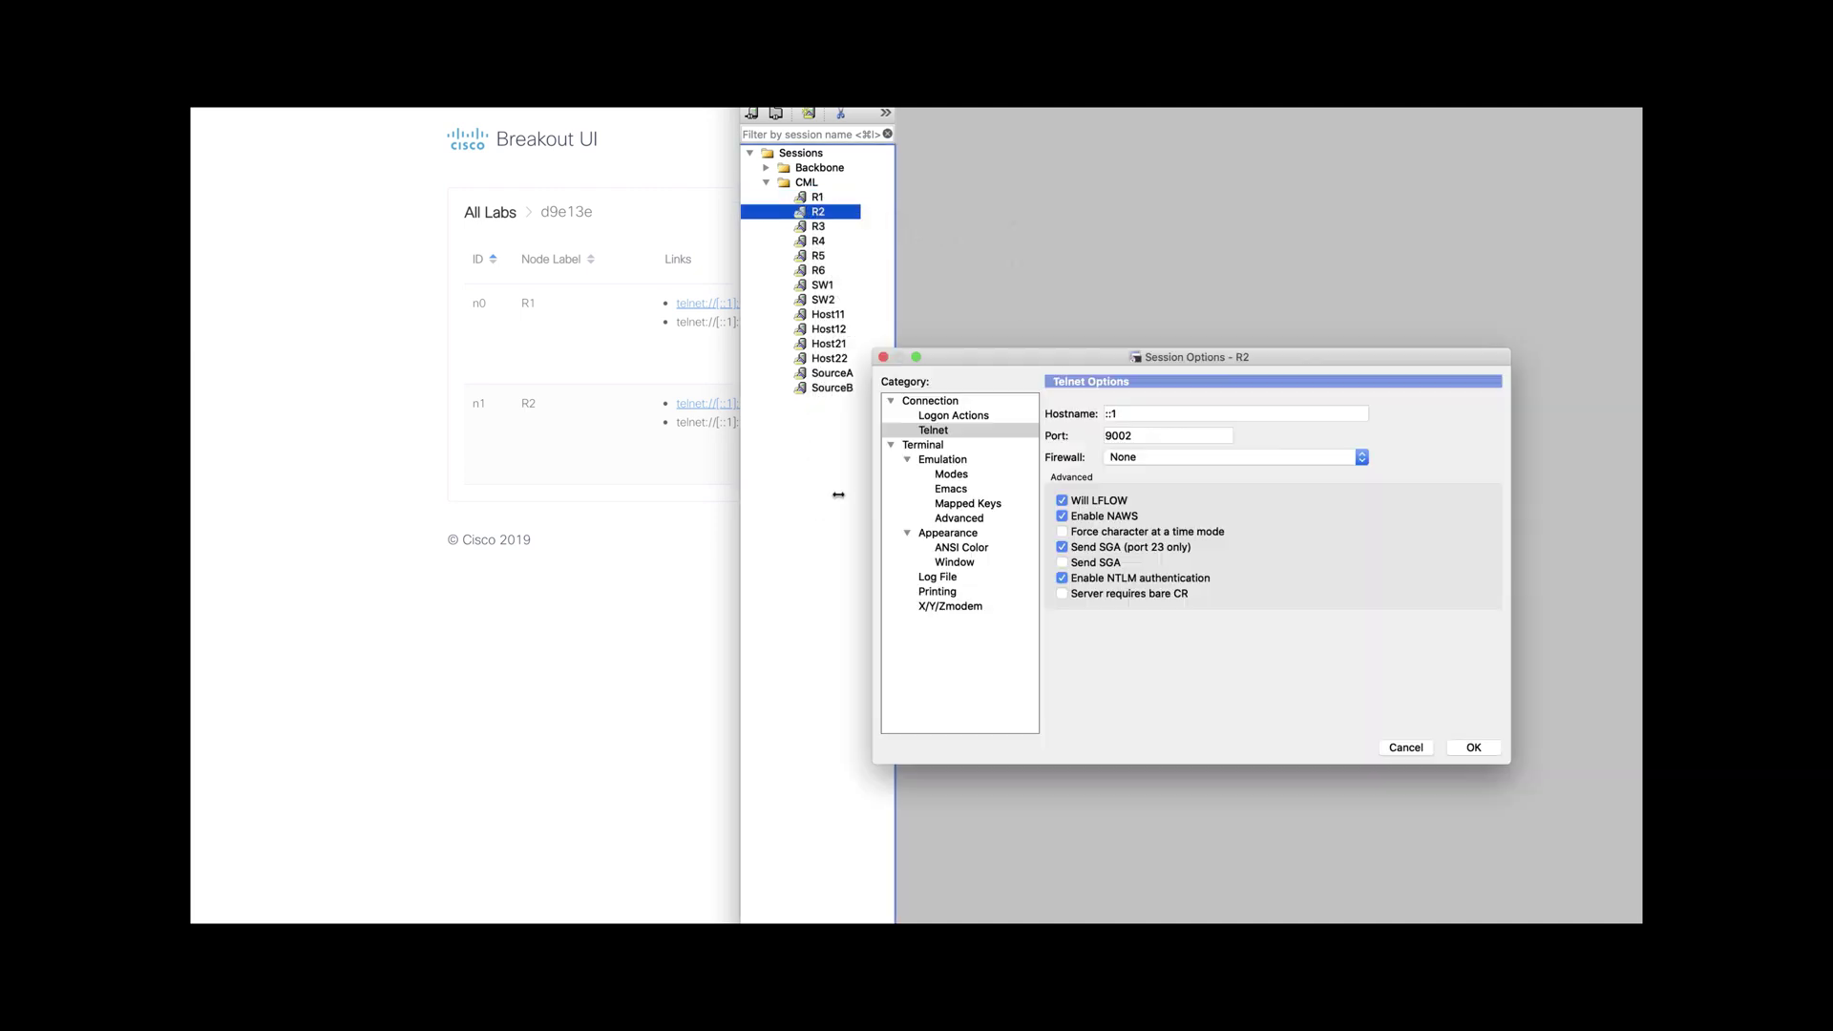
pyautogui.moveTo(1128, 415); pyautogui.dragTo(1107, 415)
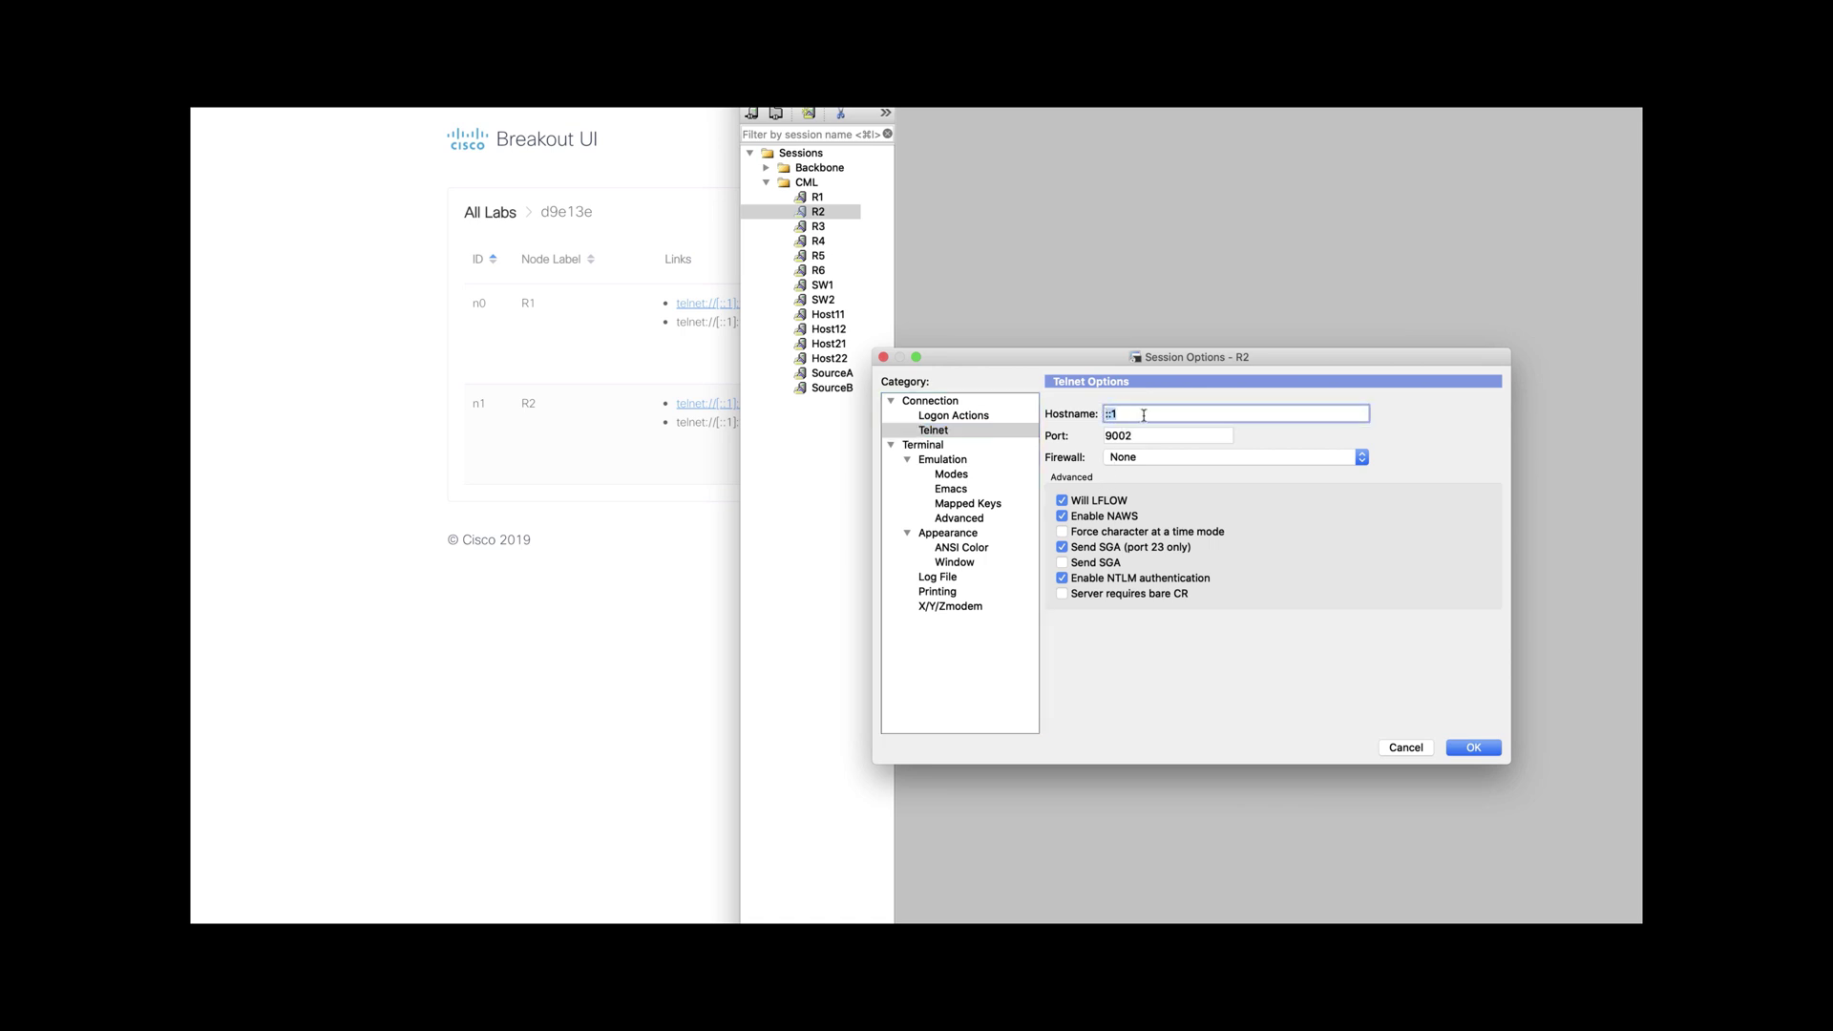
pyautogui.click(1142, 437)
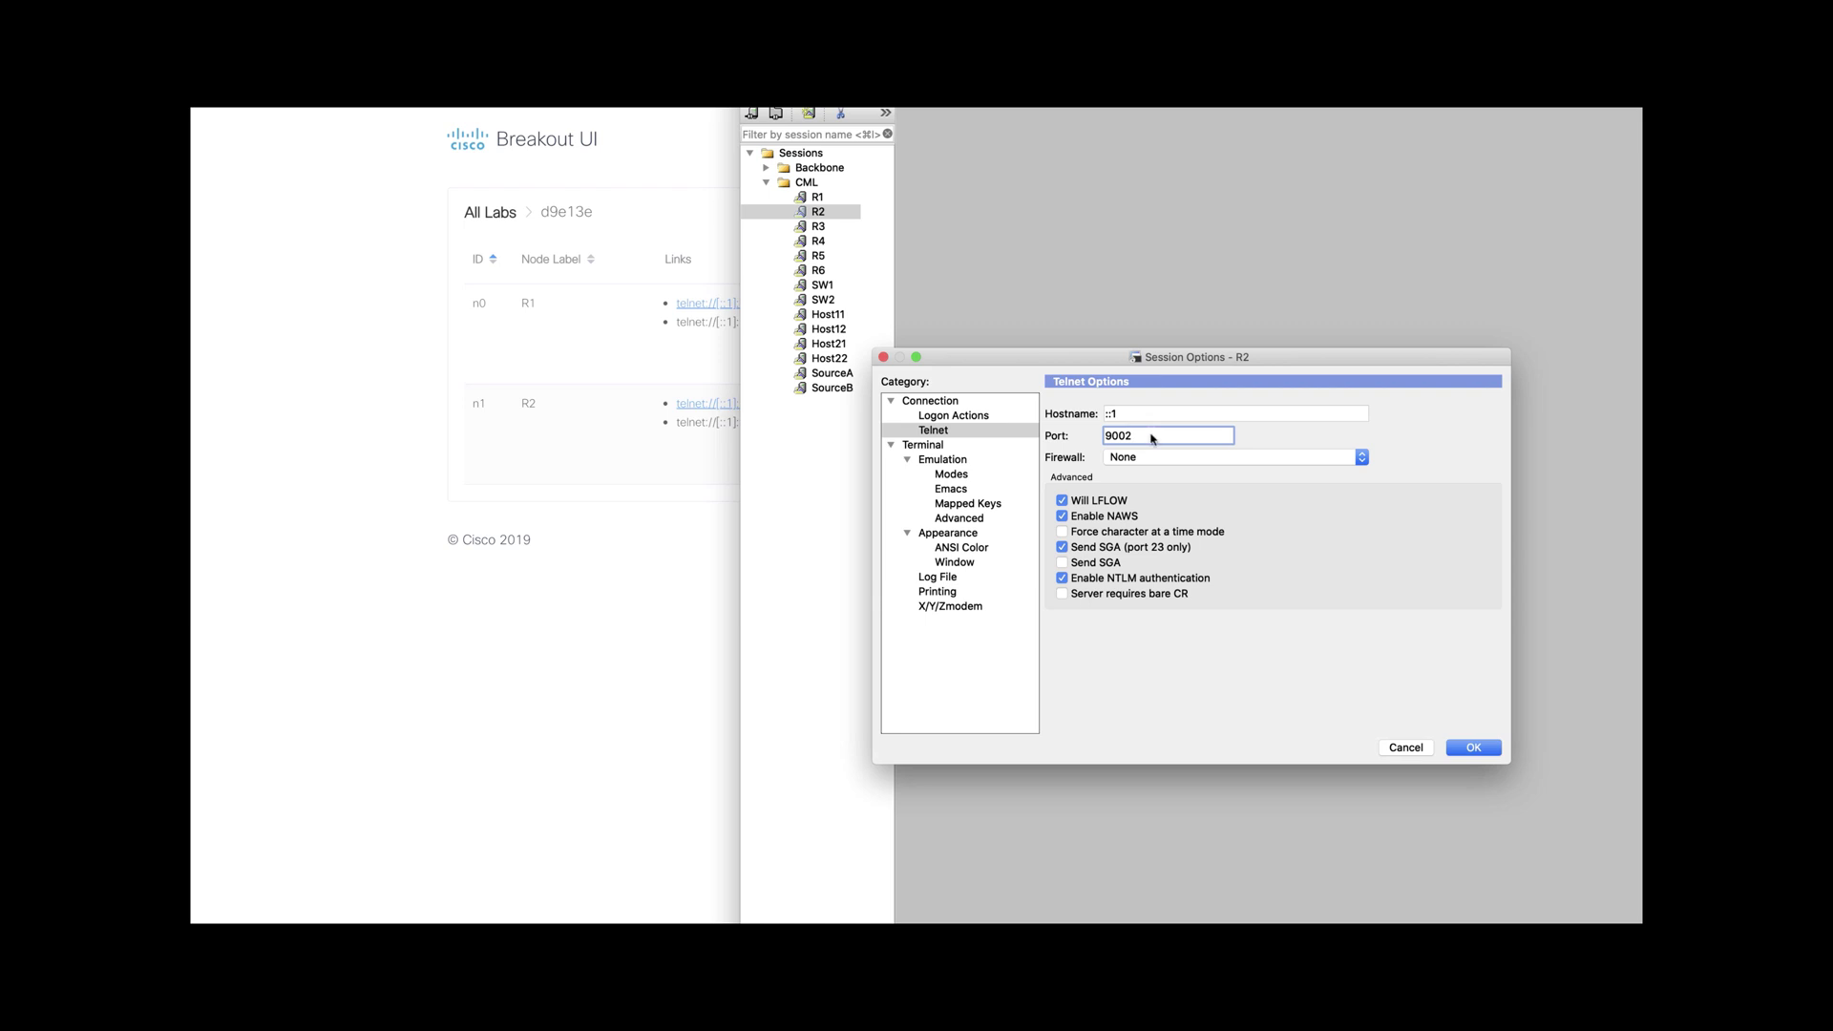
pyautogui.click(1478, 750)
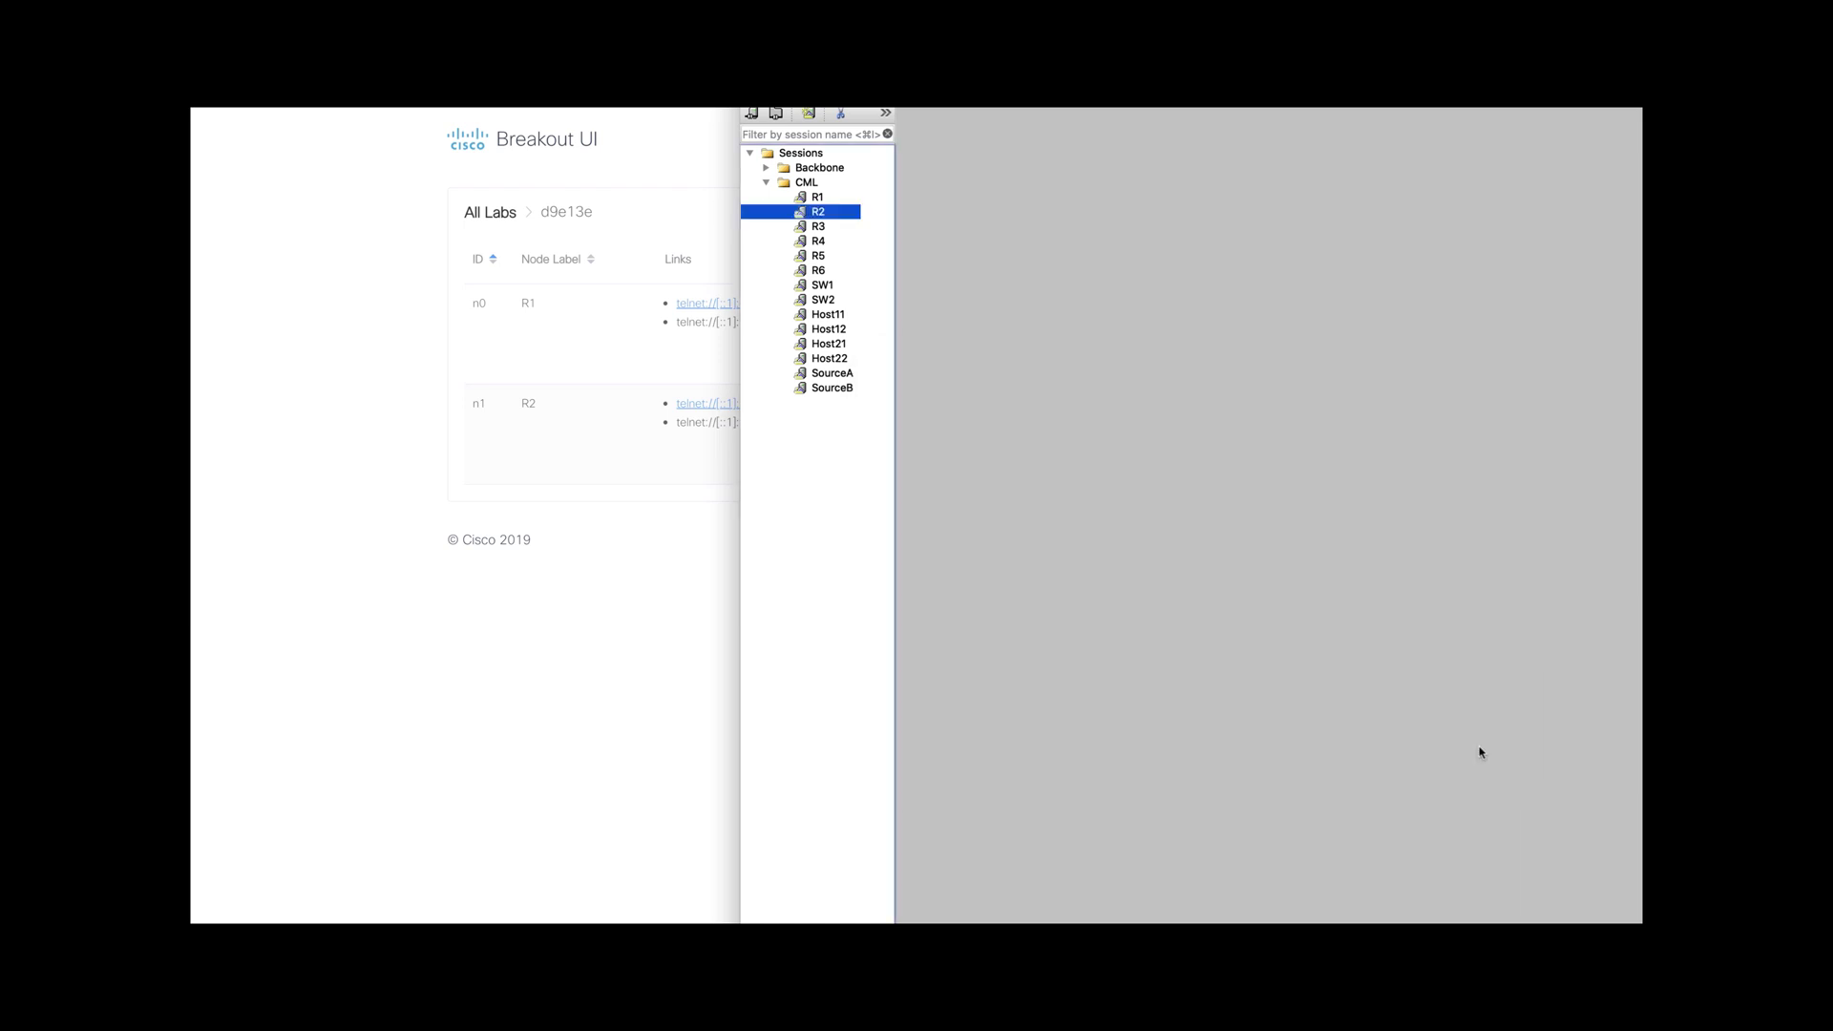
# - Connect the R1 and R2 sessions and bring up each console's Router# prompt
pyautogui.doubleClick(817, 198)
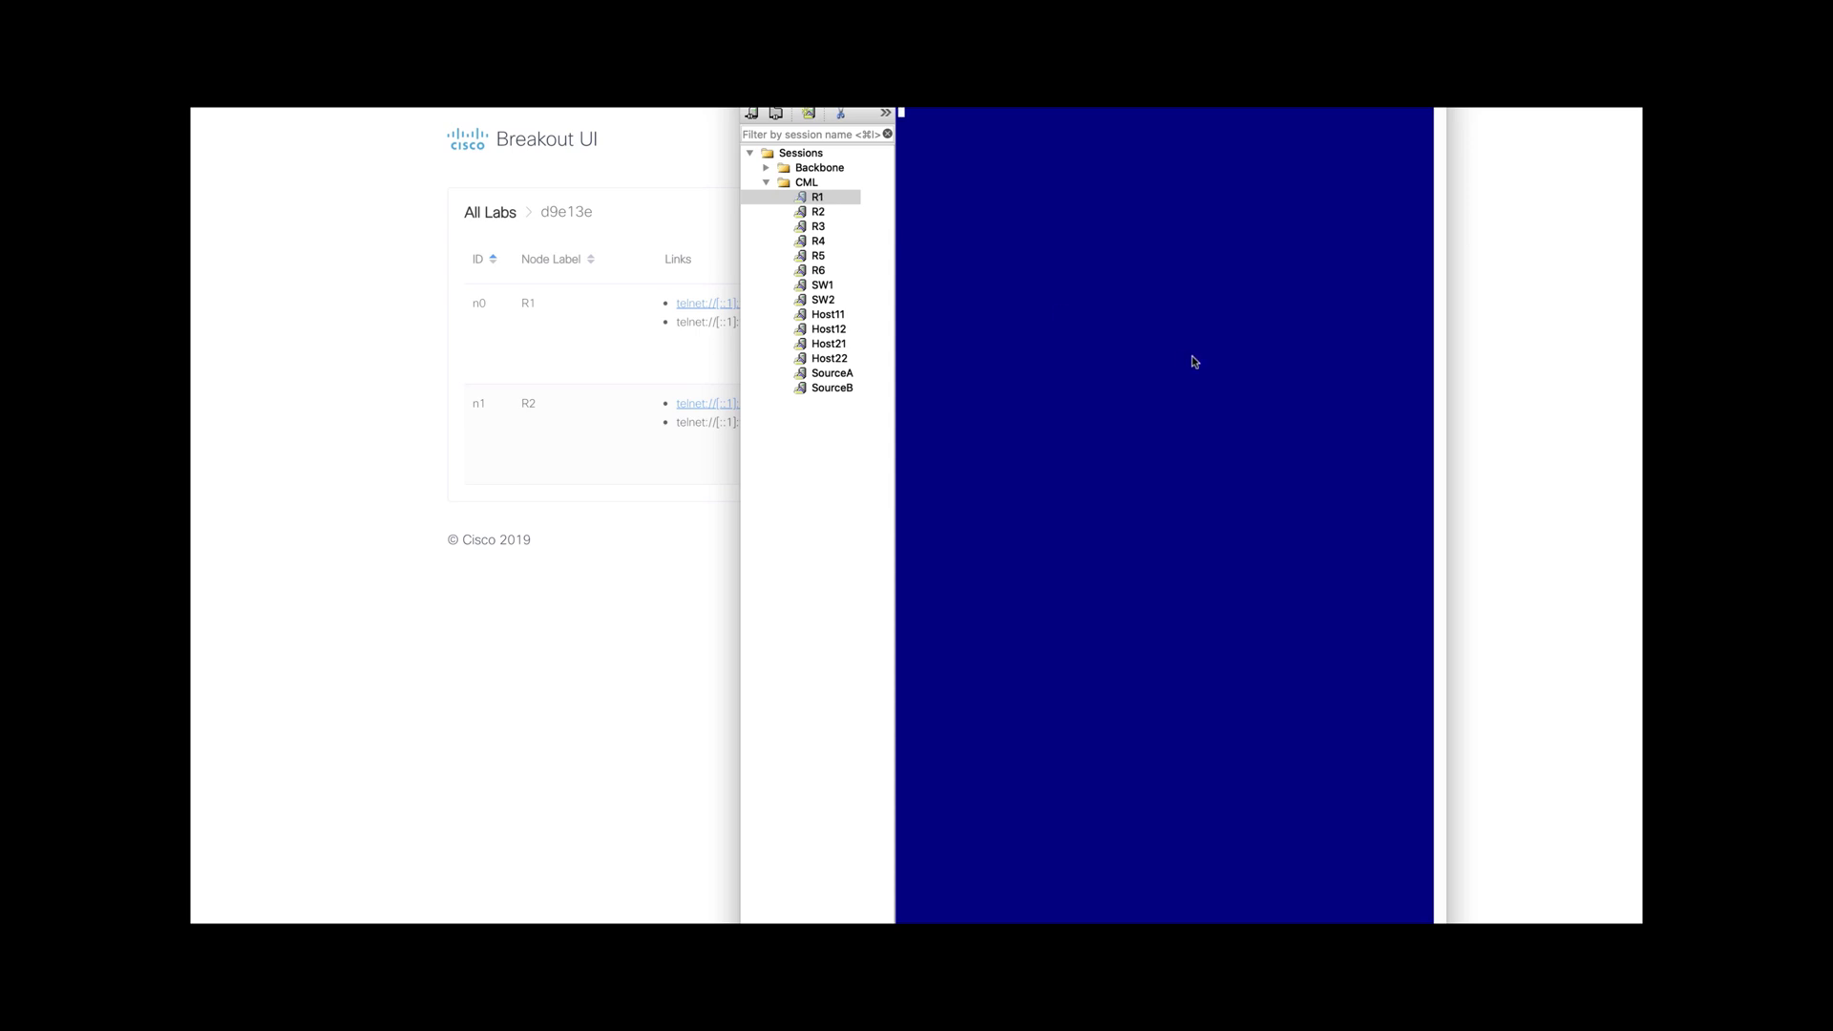
pyautogui.press('Return')
pyautogui.press('Return')
pyautogui.press('Return')
pyautogui.press('Return')
pyautogui.press('Return')
pyautogui.doubleClick(819, 212)
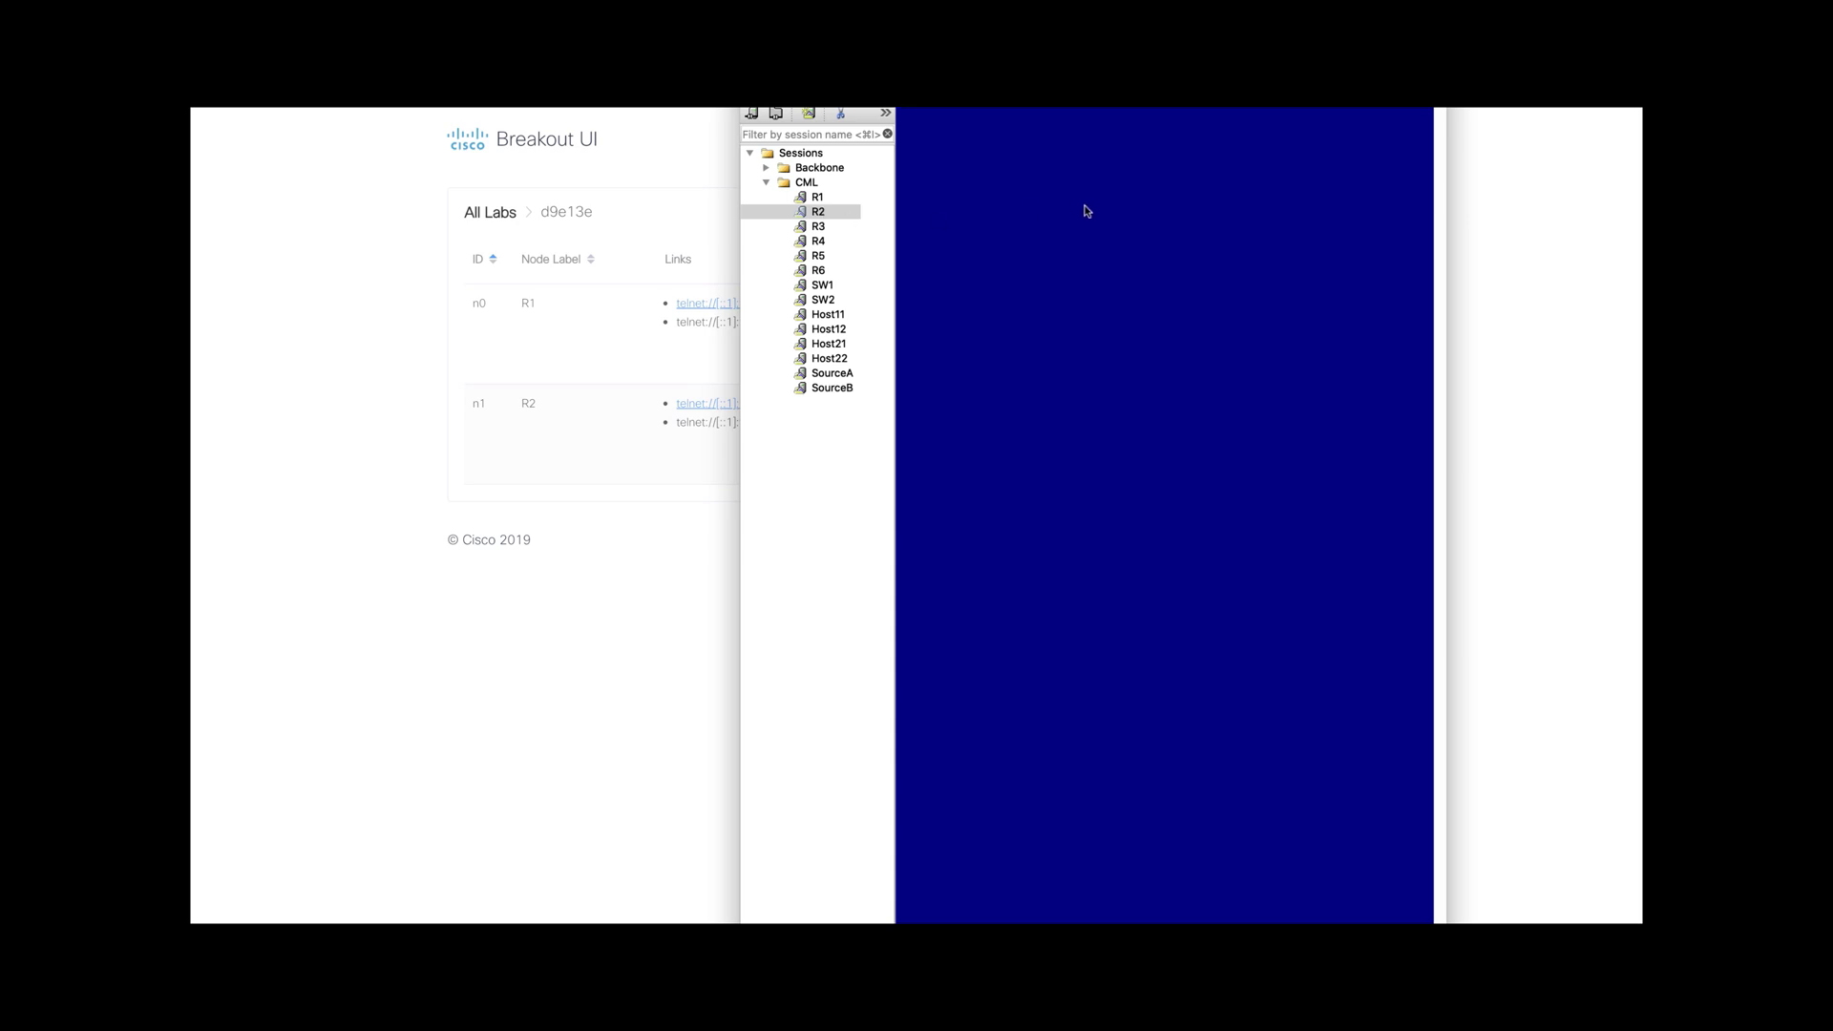
pyautogui.press('Return')
pyautogui.press('Return')
pyautogui.press('Return')
pyautogui.press('Return')
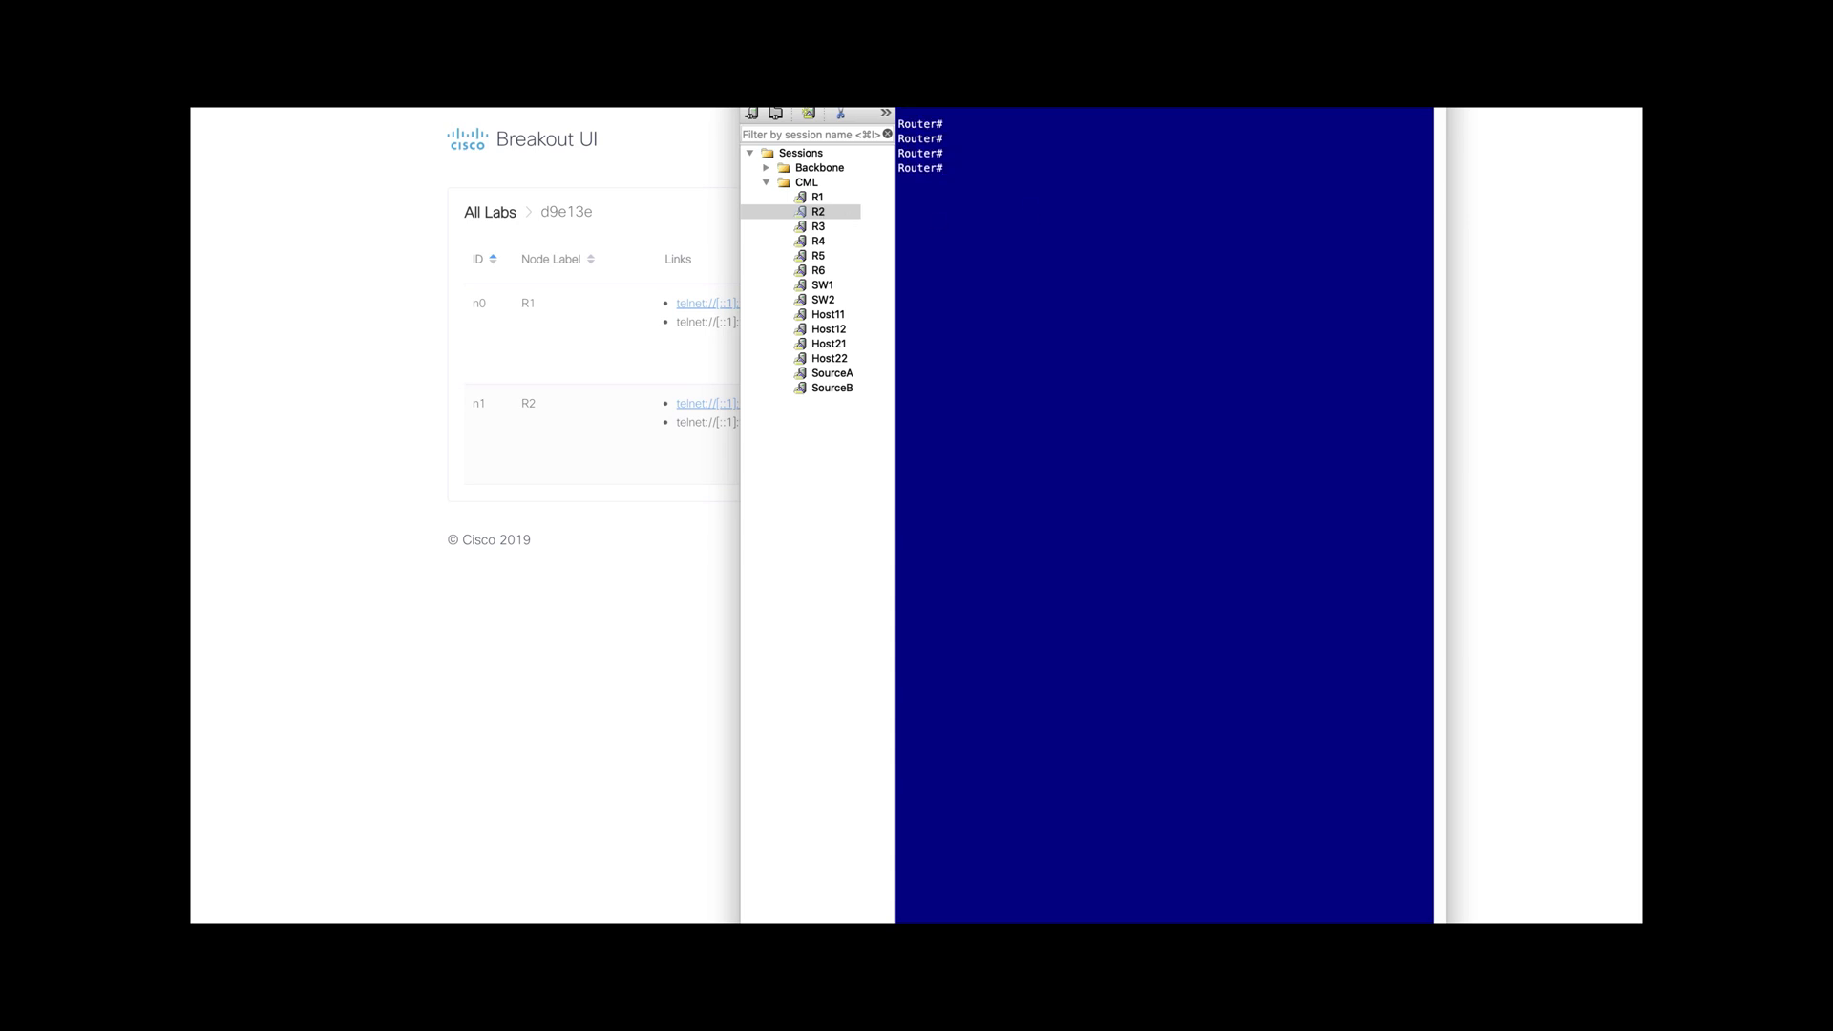